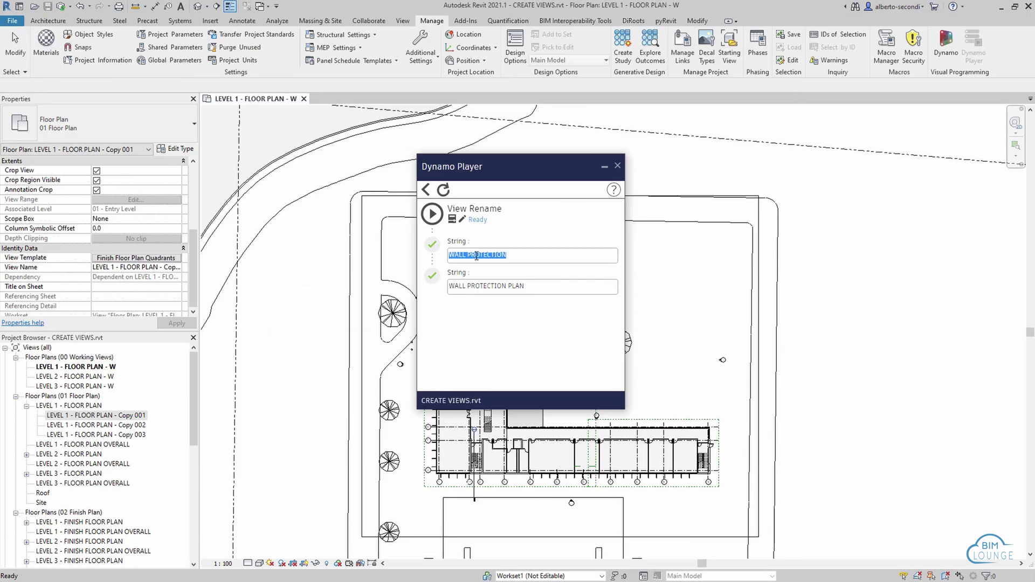
# In View Rename, enter Copy 001 as the search string and QUADRANT as the replacement
pyautogui.write('Copy 001')
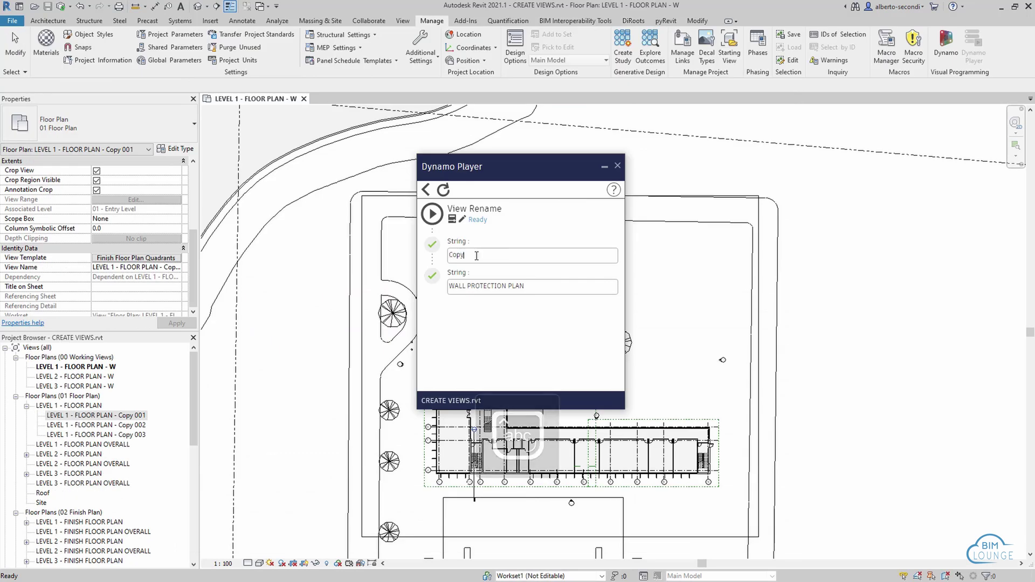
pyautogui.tripleClick(451, 286)
pyautogui.write('QUADRANT')
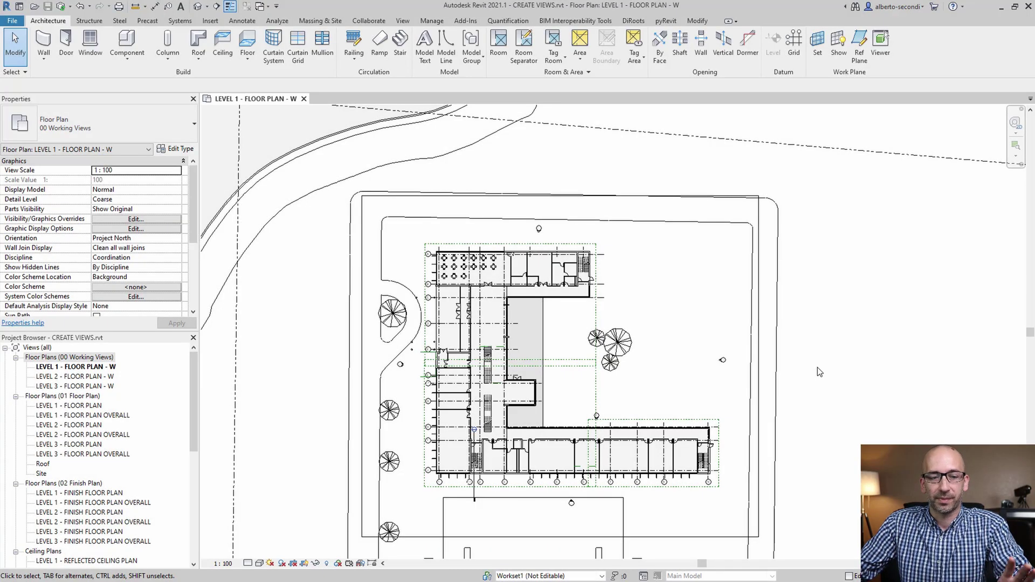
pyautogui.click(68, 358)
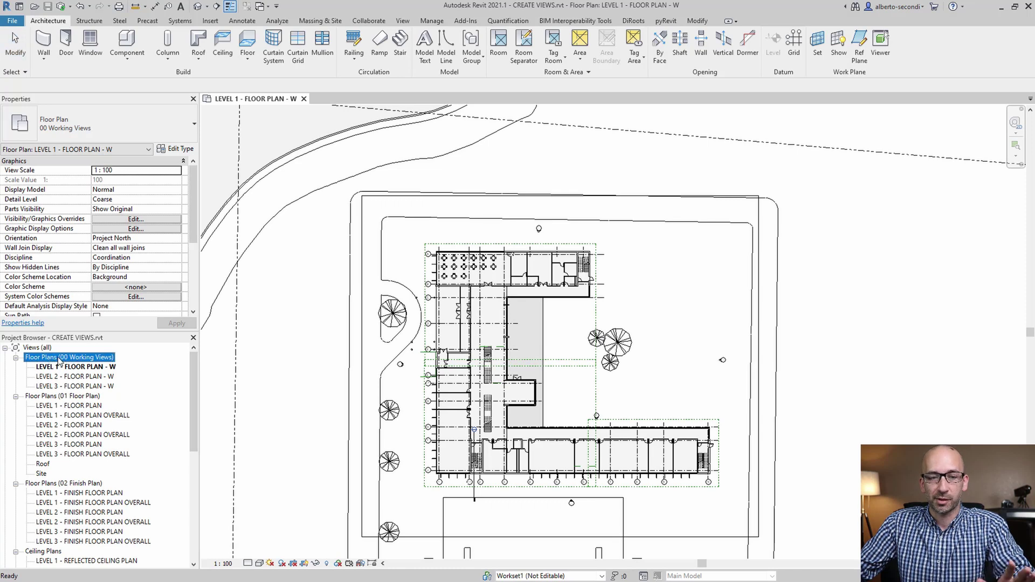
pyautogui.click(53, 398)
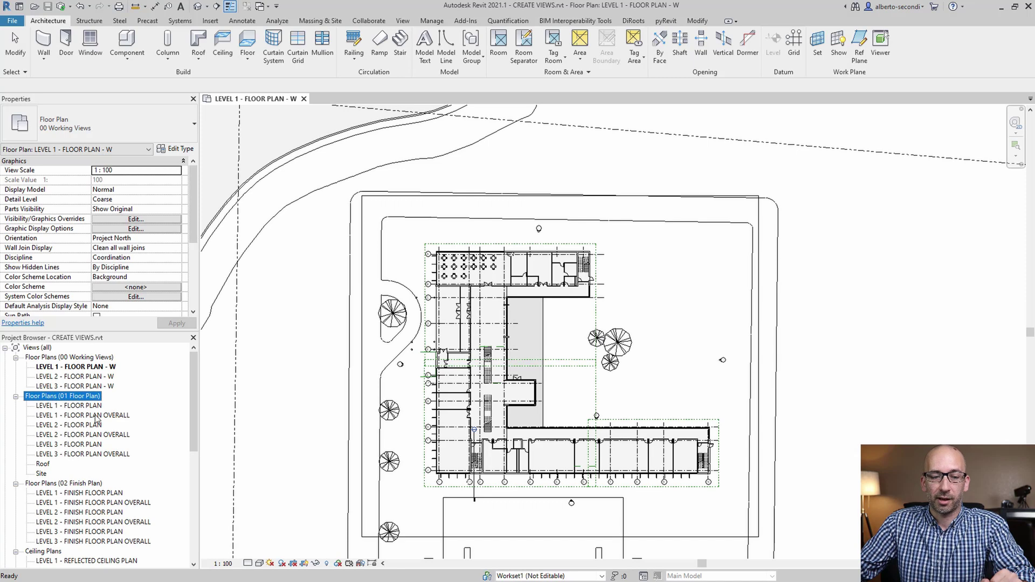
pyautogui.click(111, 418)
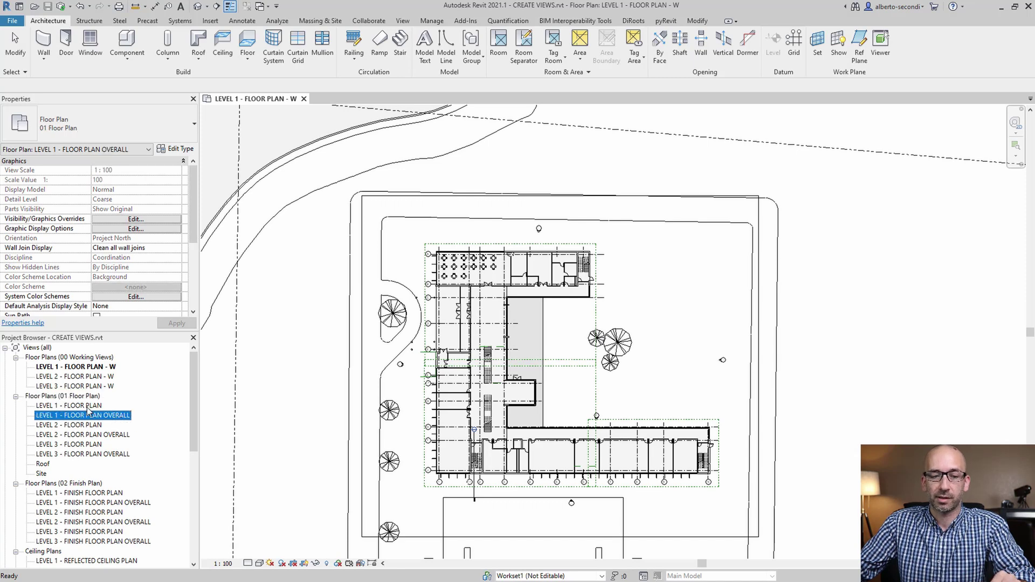
pyautogui.click(90, 408)
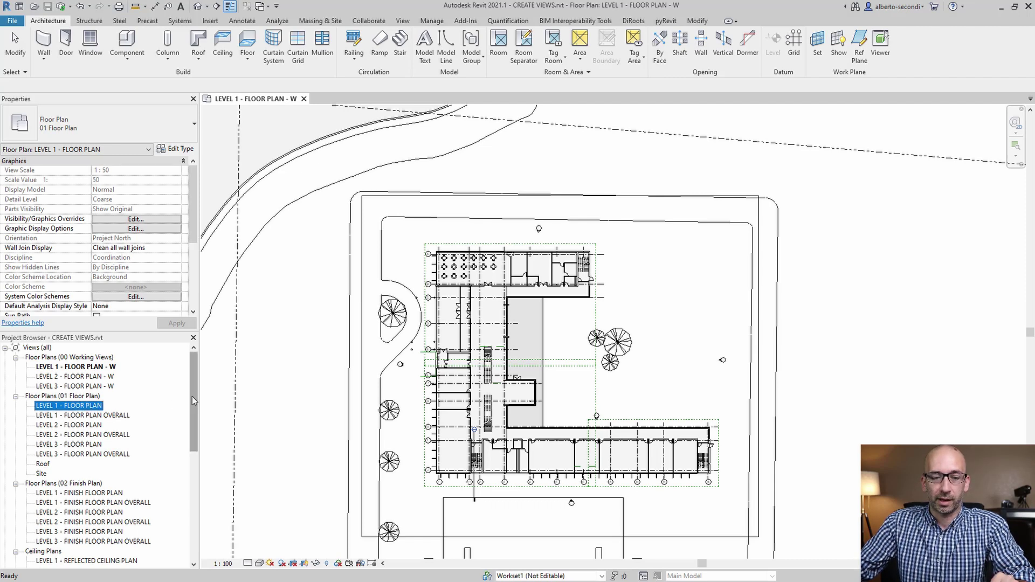
pyautogui.moveTo(192, 396); pyautogui.dragTo(193, 504)
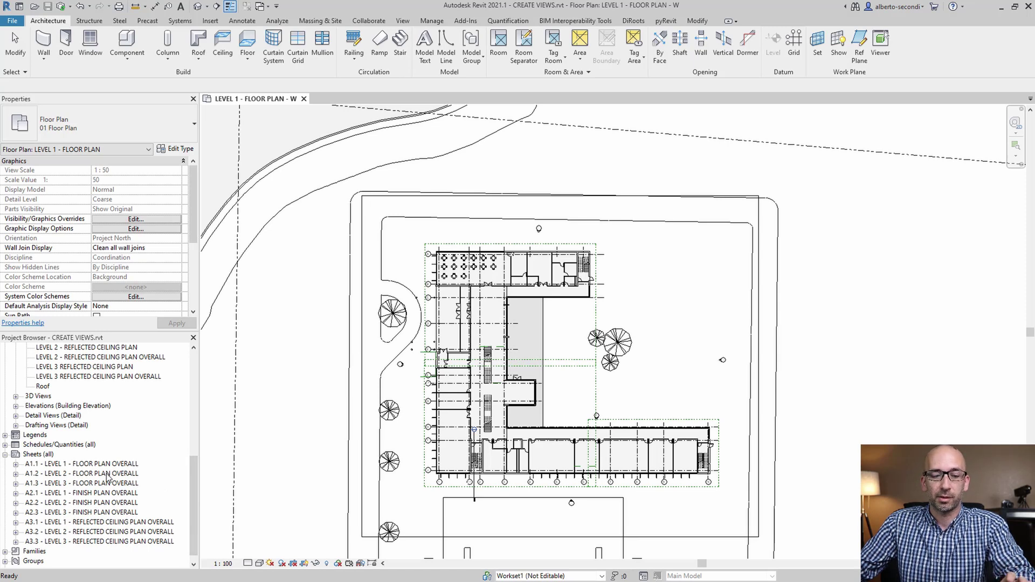
pyautogui.click(78, 474)
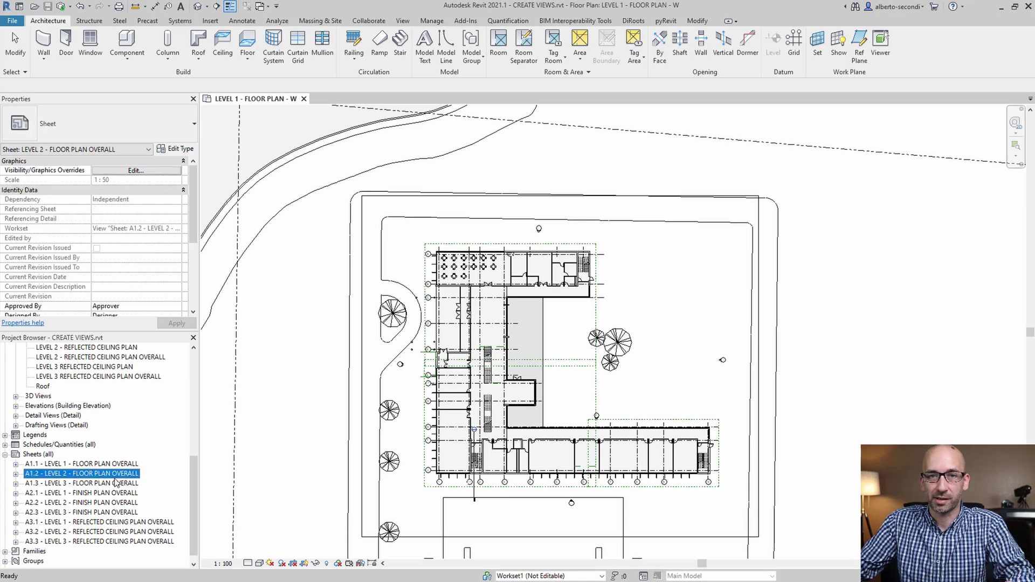
pyautogui.click(458, 241)
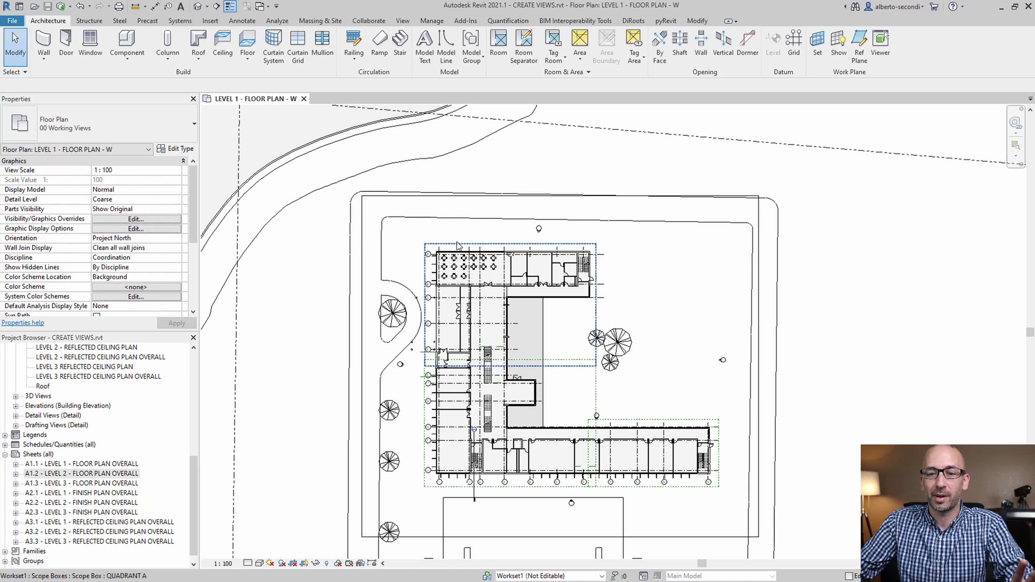
pyautogui.click(457, 244)
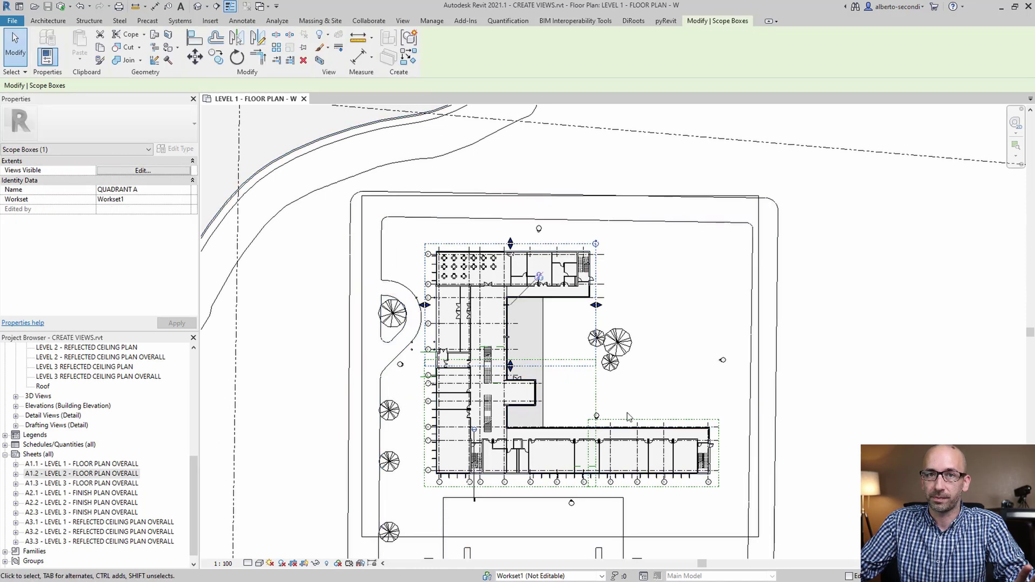
pyautogui.moveTo(193, 517); pyautogui.dragTo(193, 414)
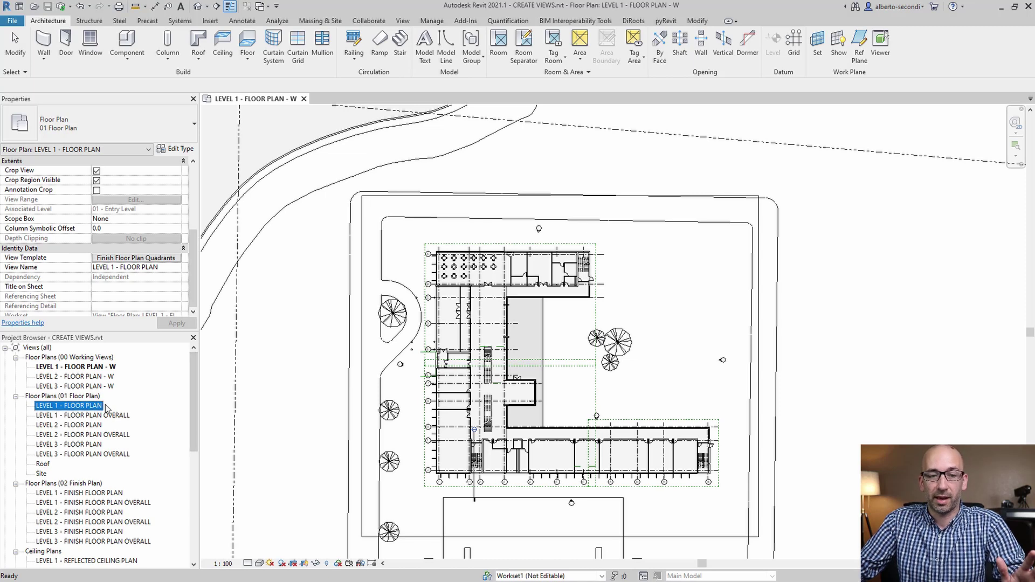
pyautogui.click(88, 415)
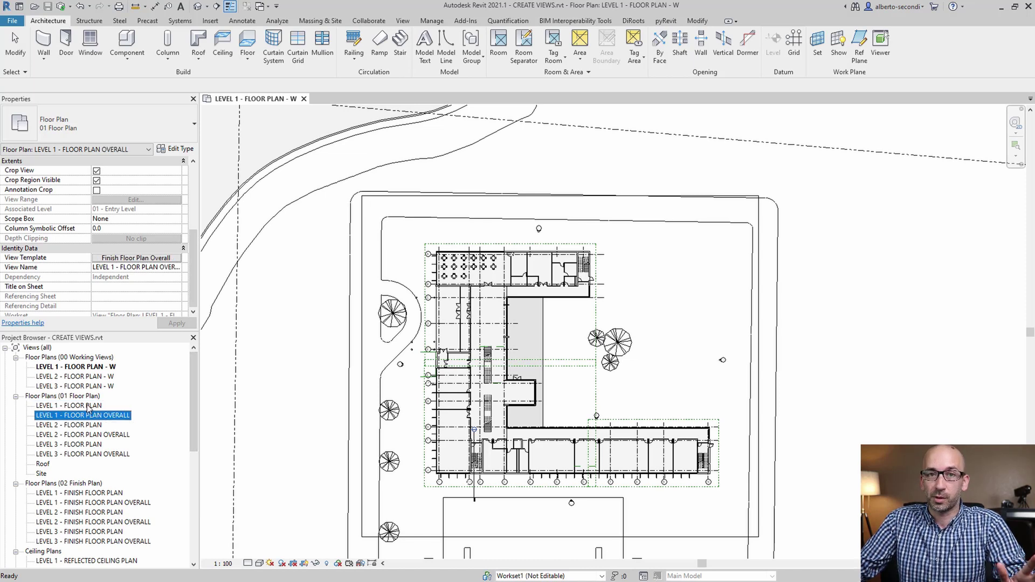
pyautogui.click(90, 406)
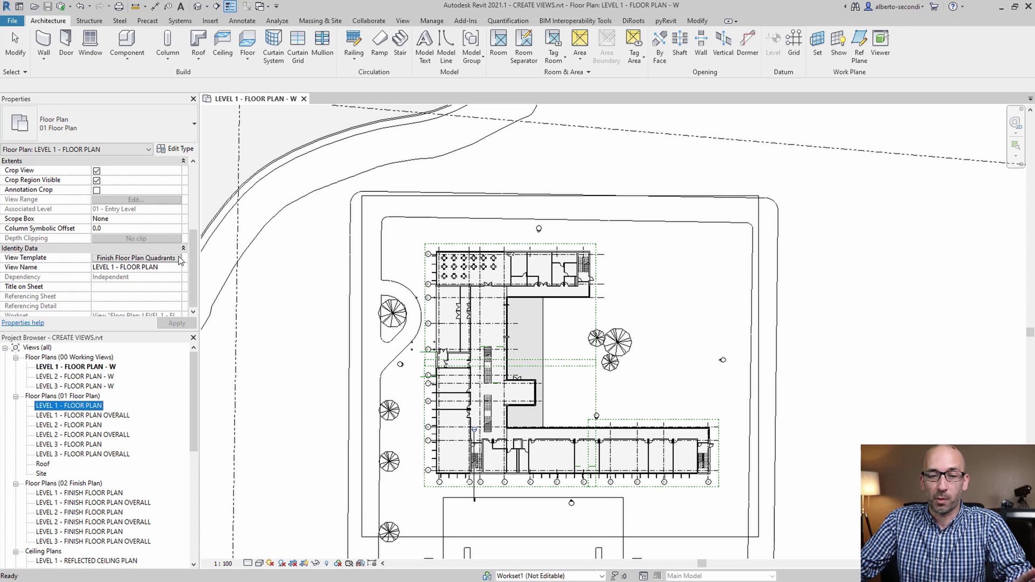
pyautogui.click(103, 416)
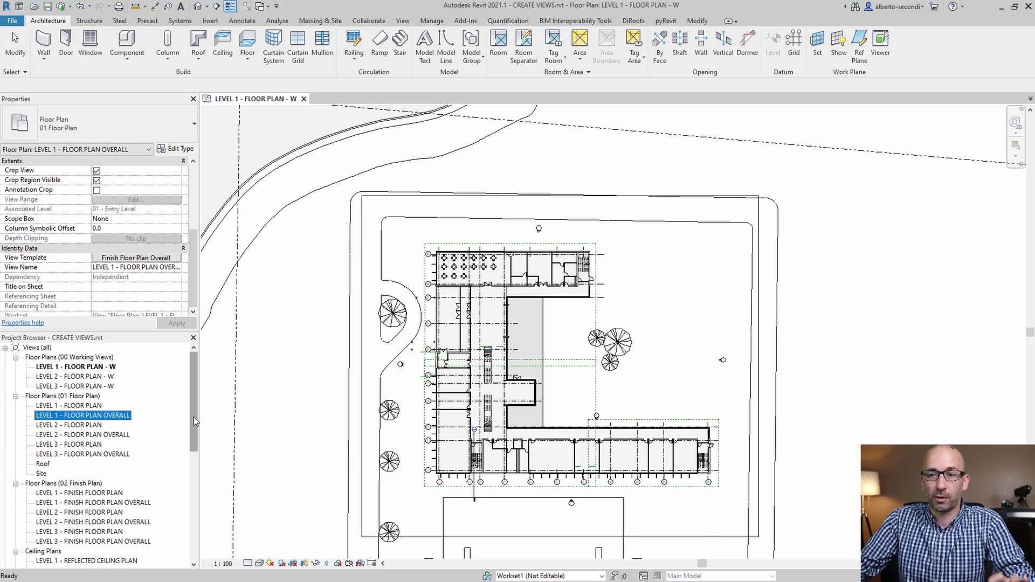
# Open the View Manager from DiRoots SheetGen's View List and enlarge its window
pyautogui.click(635, 22)
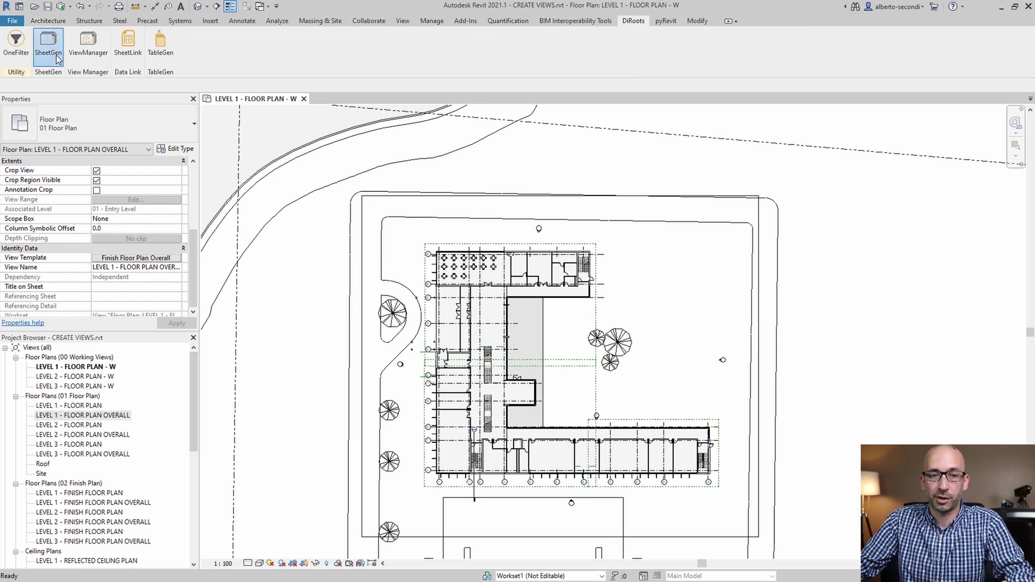
pyautogui.click(48, 43)
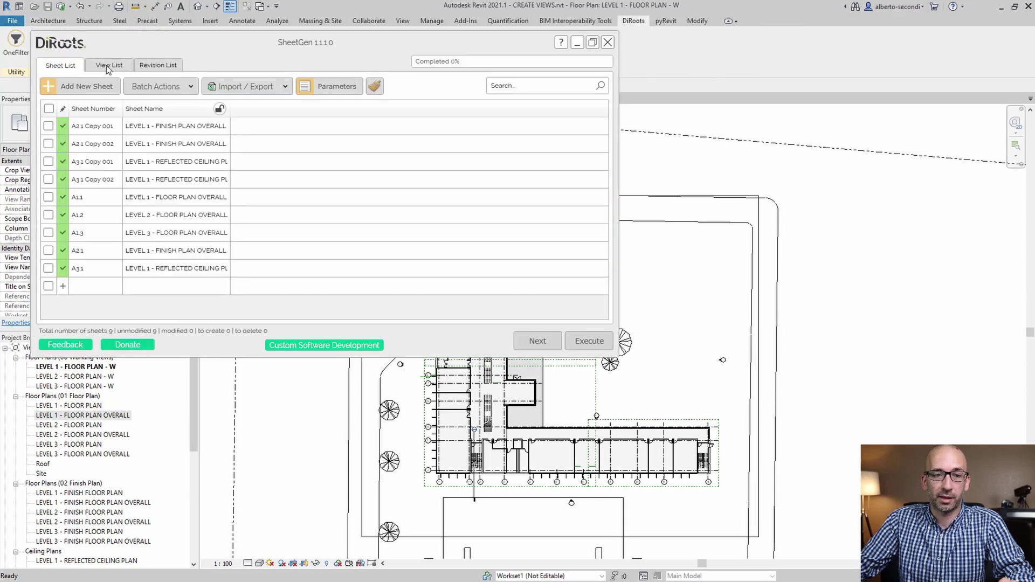
pyautogui.click(106, 65)
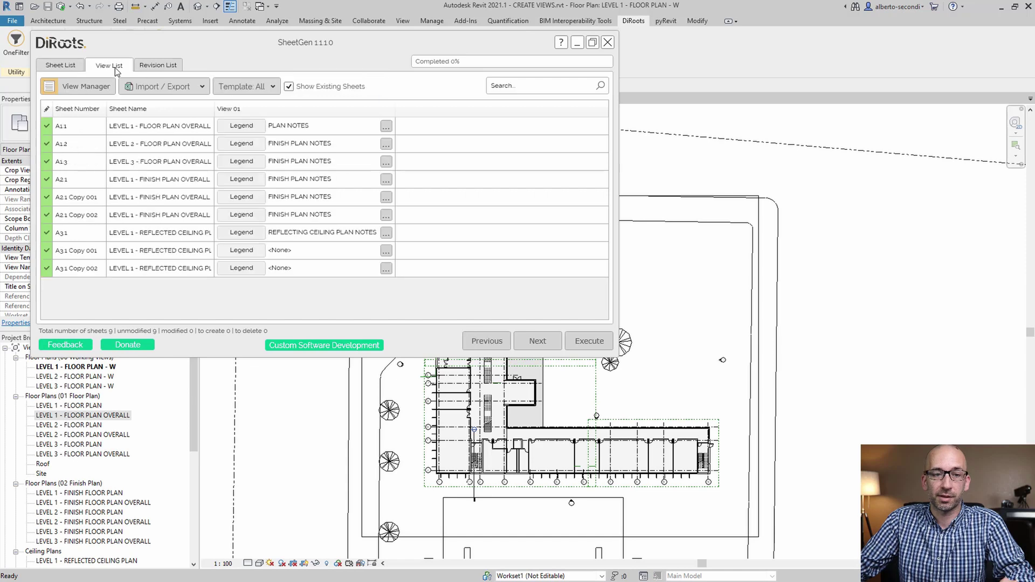
pyautogui.click(92, 87)
pyautogui.moveTo(289, 74); pyautogui.dragTo(437, 141)
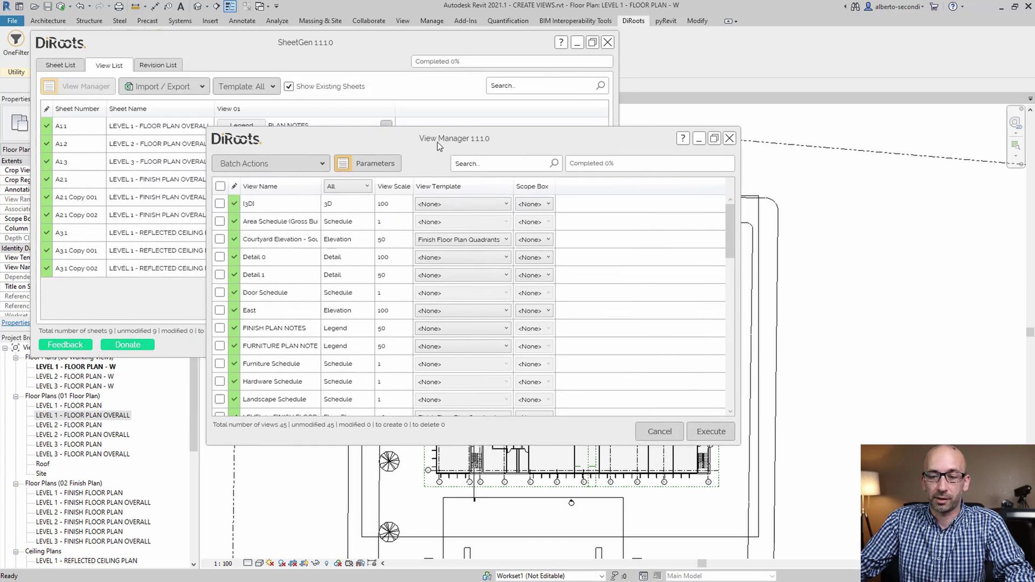
pyautogui.moveTo(520, 134); pyautogui.dragTo(494, 52)
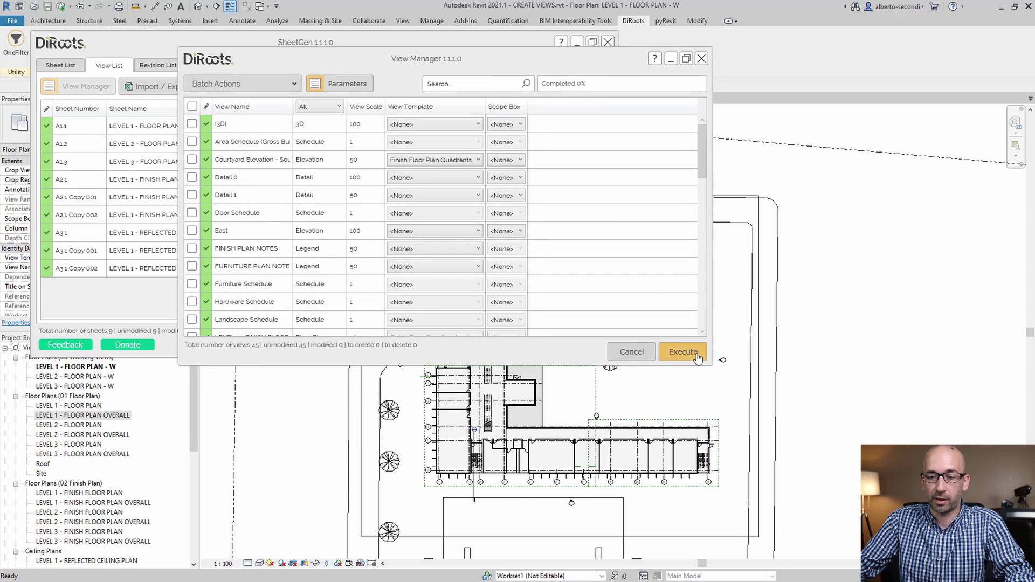
pyautogui.moveTo(711, 365); pyautogui.dragTo(797, 549)
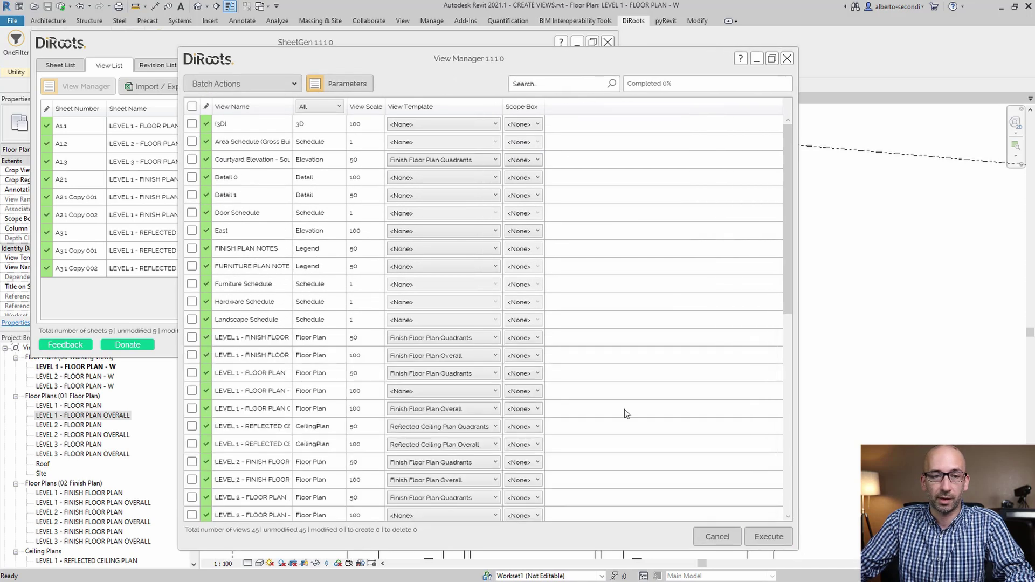
# Filter the views by LEVEL, widen the View Name column, and sort by View Template
pyautogui.click(536, 84)
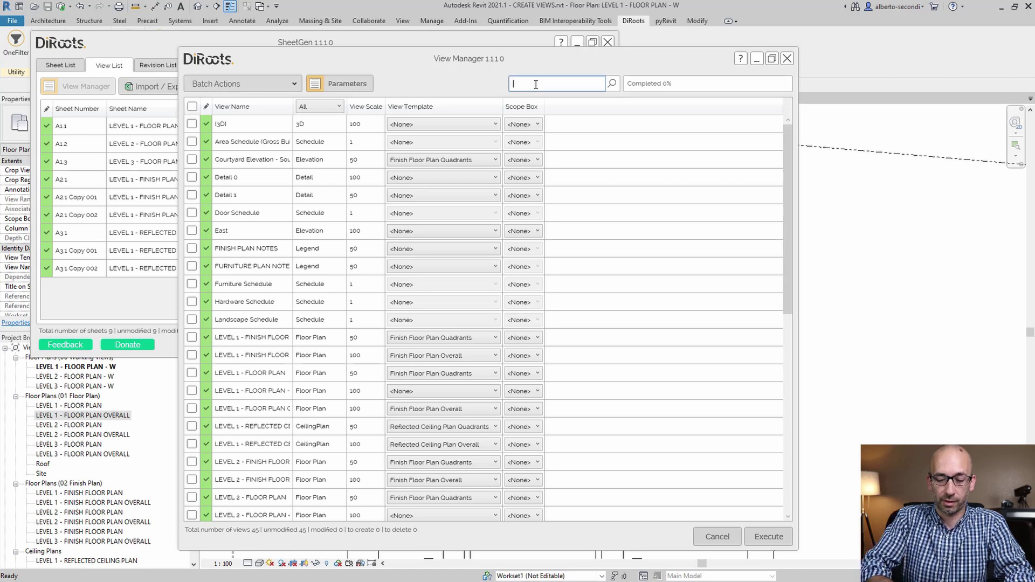
pyautogui.write('LEVEL')
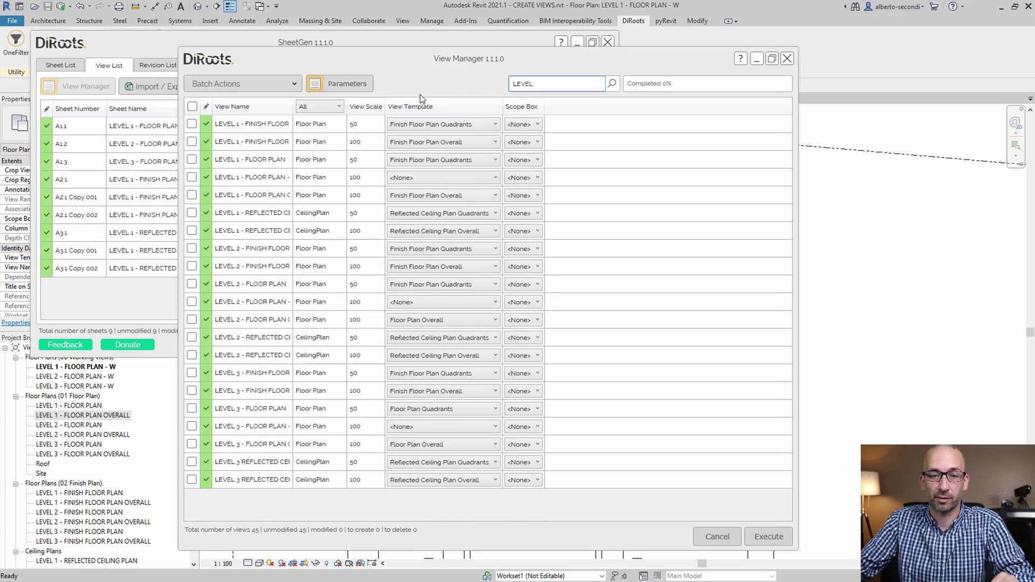
pyautogui.moveTo(296, 108); pyautogui.dragTo(382, 107)
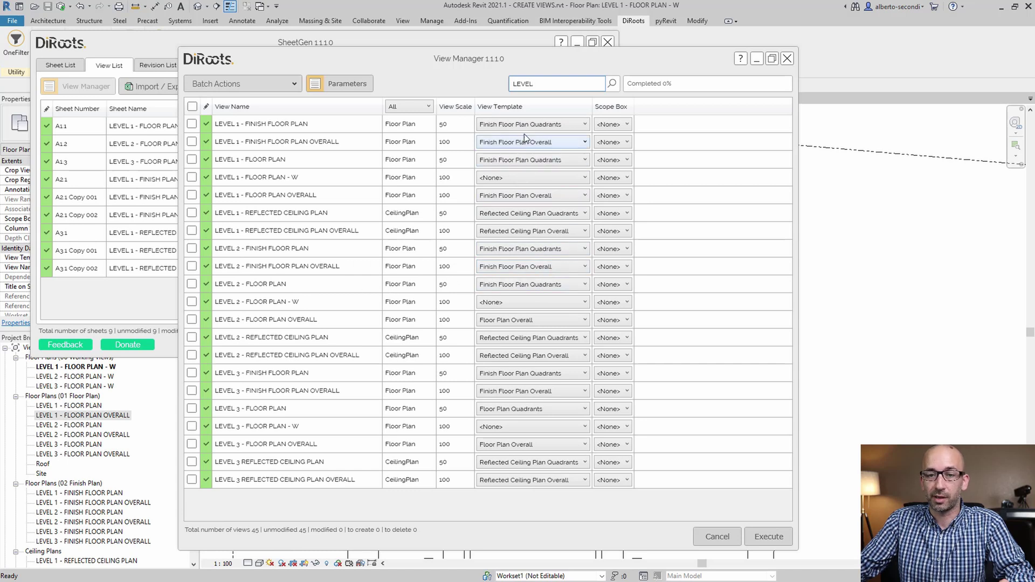
pyautogui.click(530, 106)
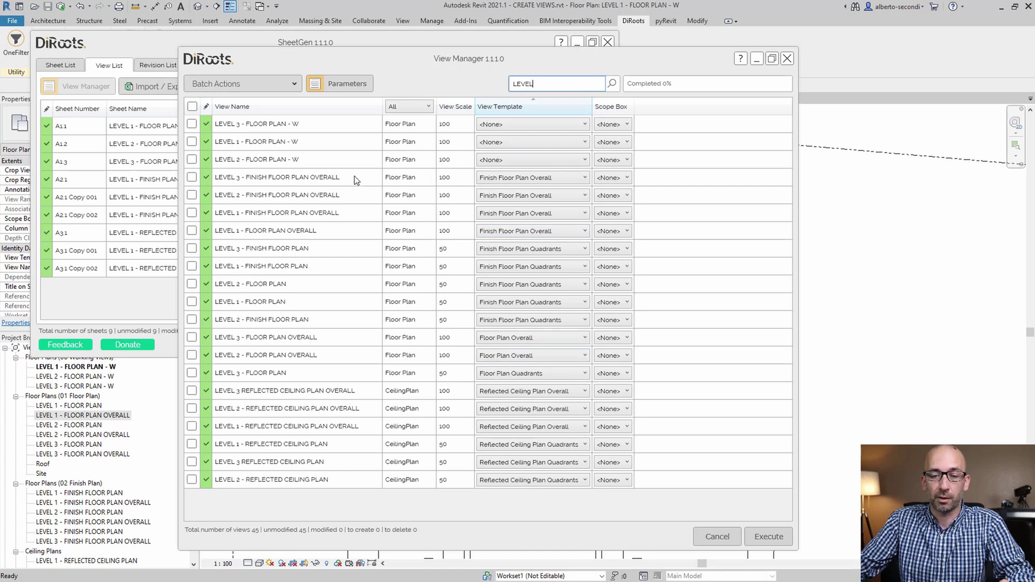
# Select the Quadrants-template floor, finish floor and reflected ceiling plan rows and tick their checkboxes
pyautogui.click(327, 247)
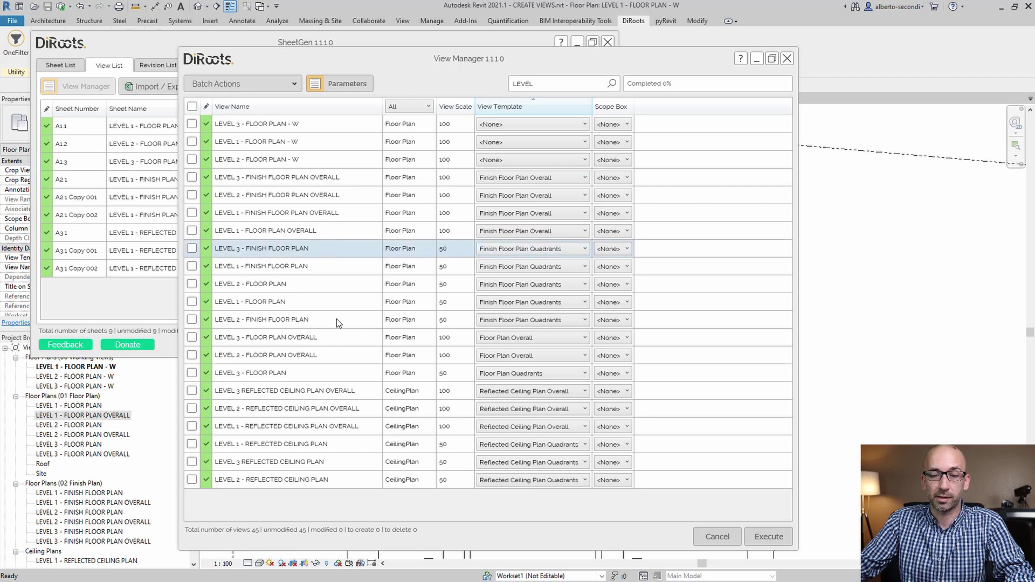
pyautogui.keyDown('shift'); pyautogui.click(322, 319); pyautogui.keyUp('shift')
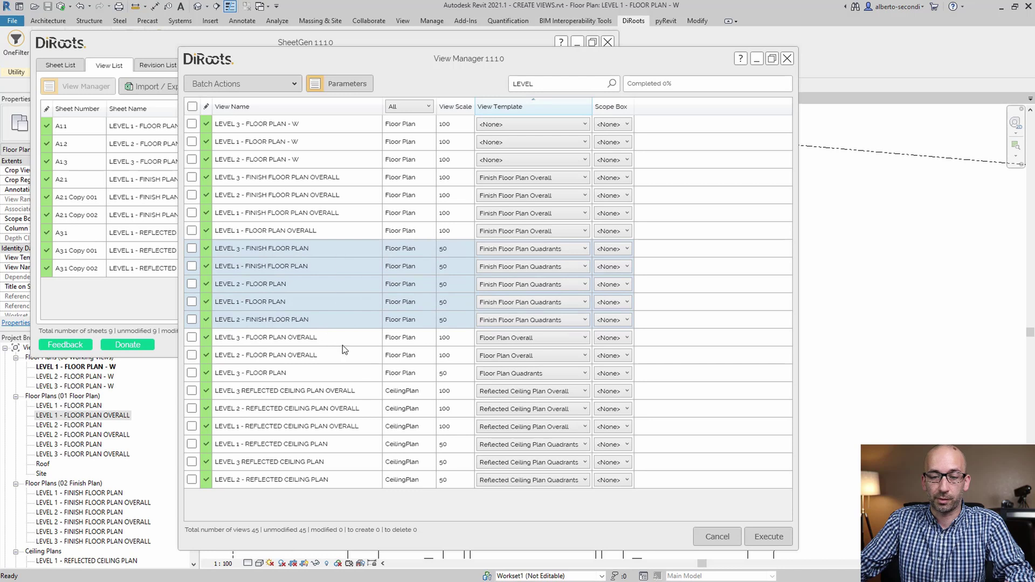
pyautogui.keyDown('ctrl'); pyautogui.click(332, 375); pyautogui.keyUp('ctrl')
pyautogui.keyDown('ctrl'); pyautogui.click(338, 441); pyautogui.keyUp('ctrl')
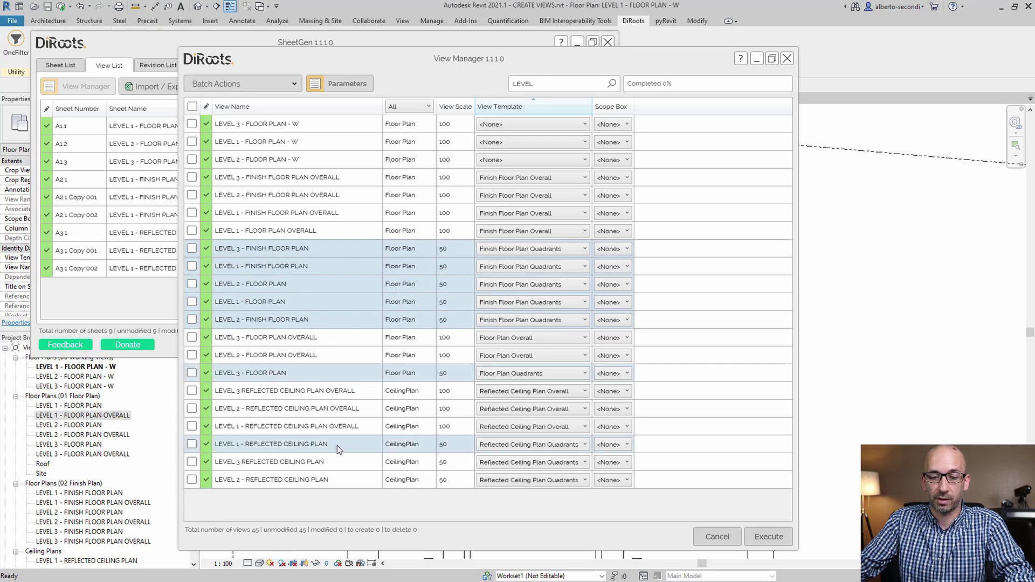
pyautogui.keyDown('ctrl'); pyautogui.click(339, 467); pyautogui.keyUp('ctrl')
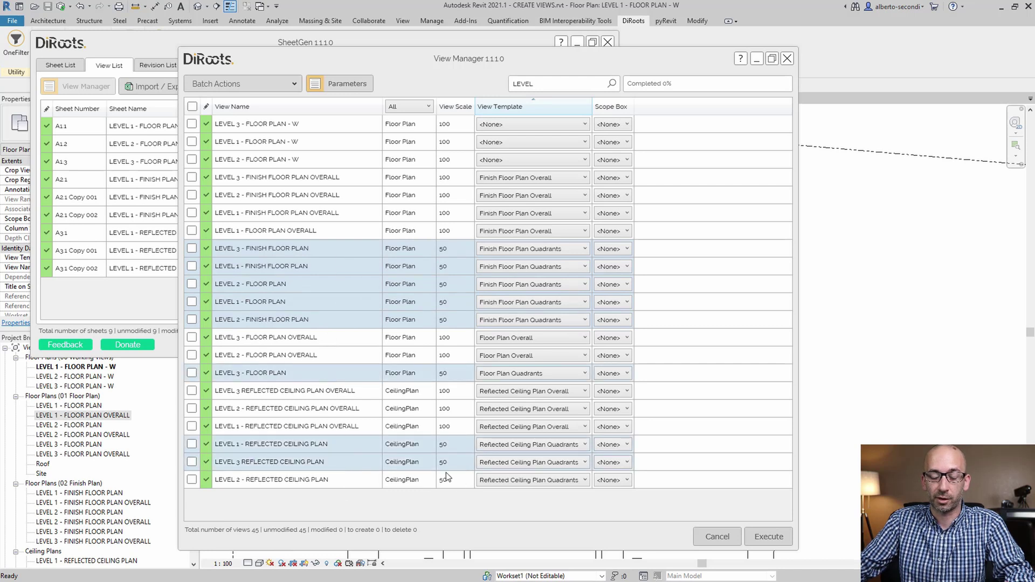
pyautogui.keyDown('ctrl'); pyautogui.click(325, 479); pyautogui.keyUp('ctrl')
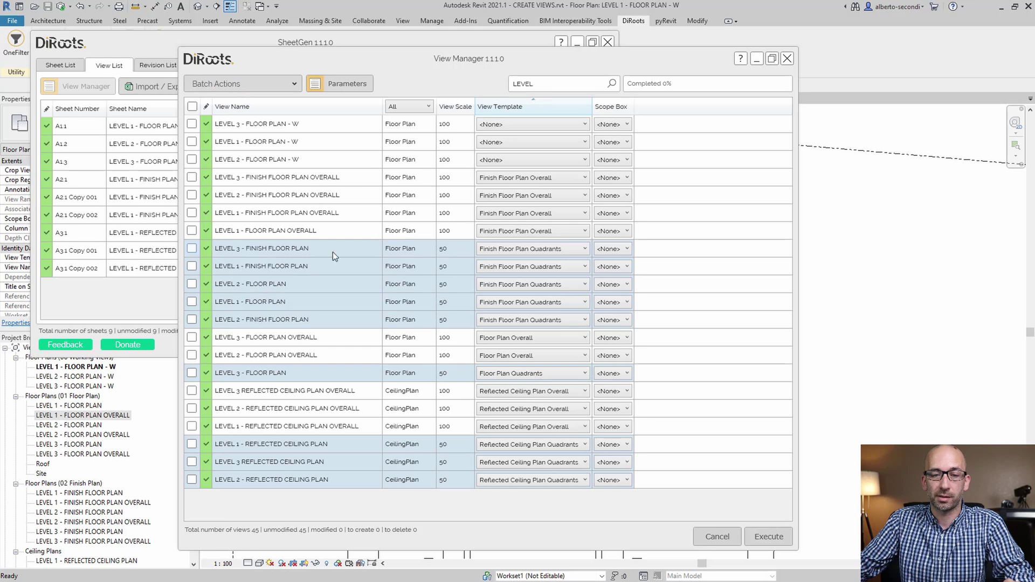
pyautogui.click(192, 249)
# Choose the Duplicate as dependent operation with 3 copies per checked view
pyautogui.click(232, 86)
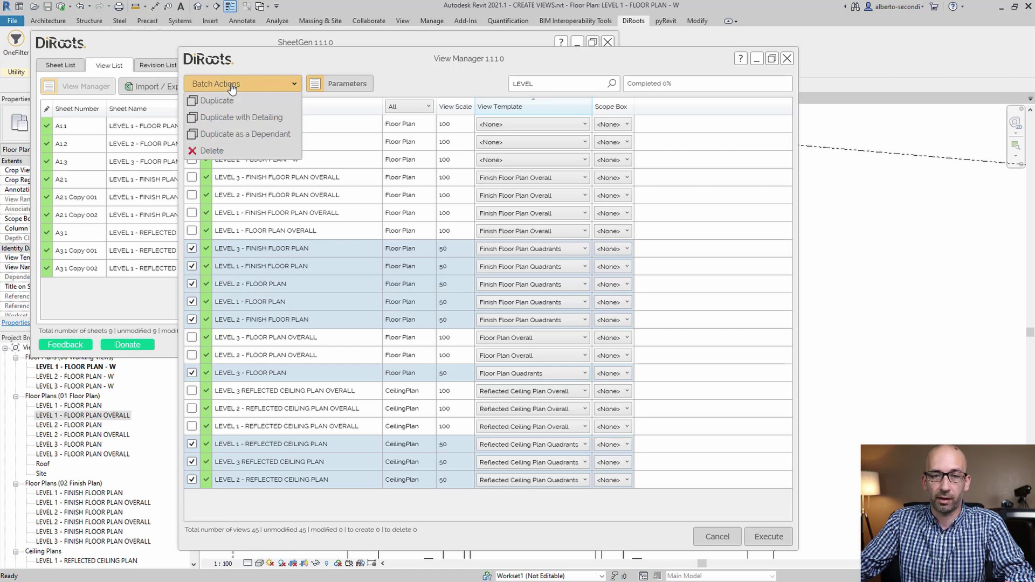
pyautogui.click(250, 140)
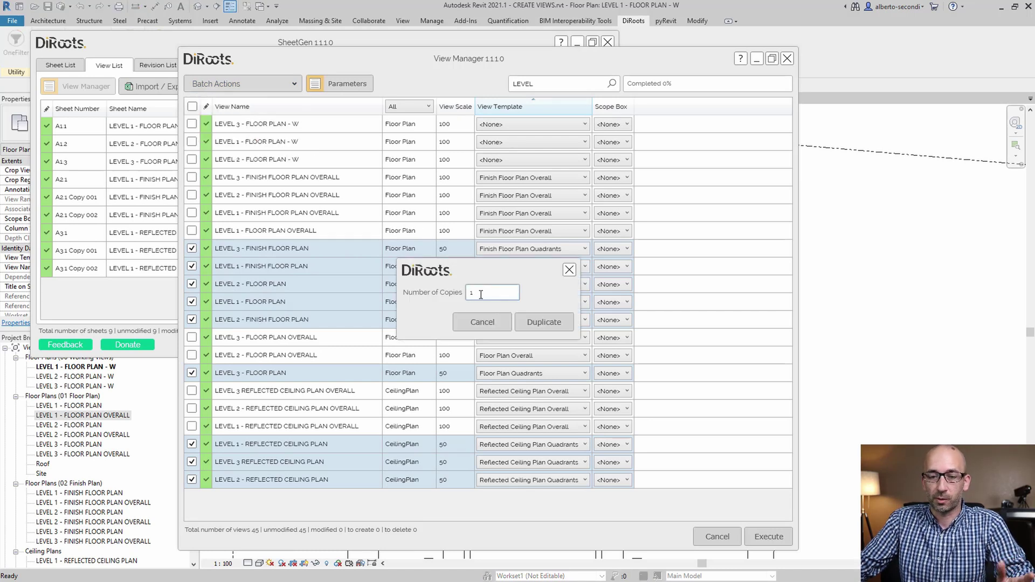
pyautogui.doubleClick(481, 295)
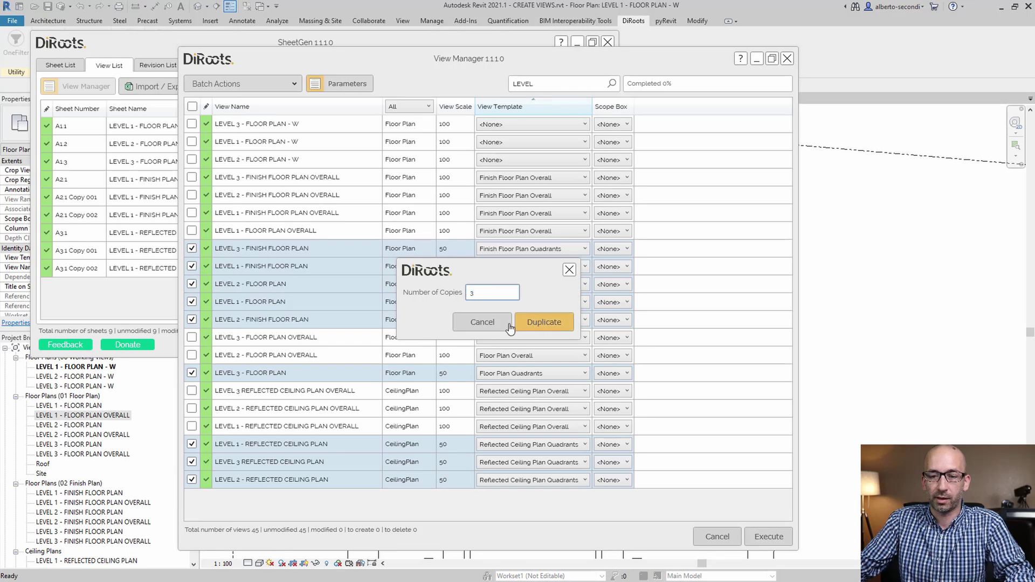
pyautogui.click(539, 324)
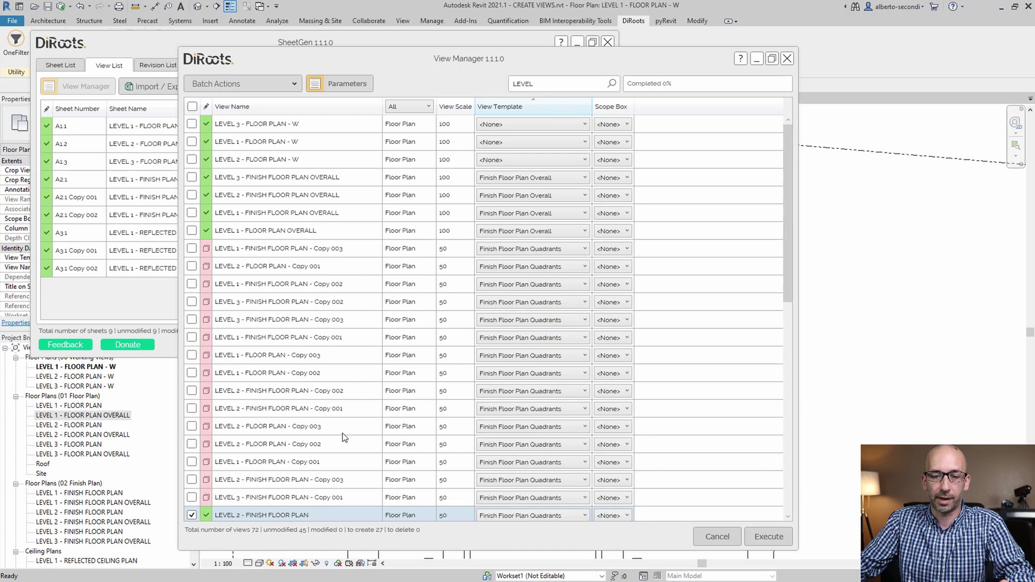
# Execute the duplication, dismiss the completion message, and exit the View Manager
pyautogui.scroll(-8, 342, 432)
pyautogui.scroll(3, 341, 433)
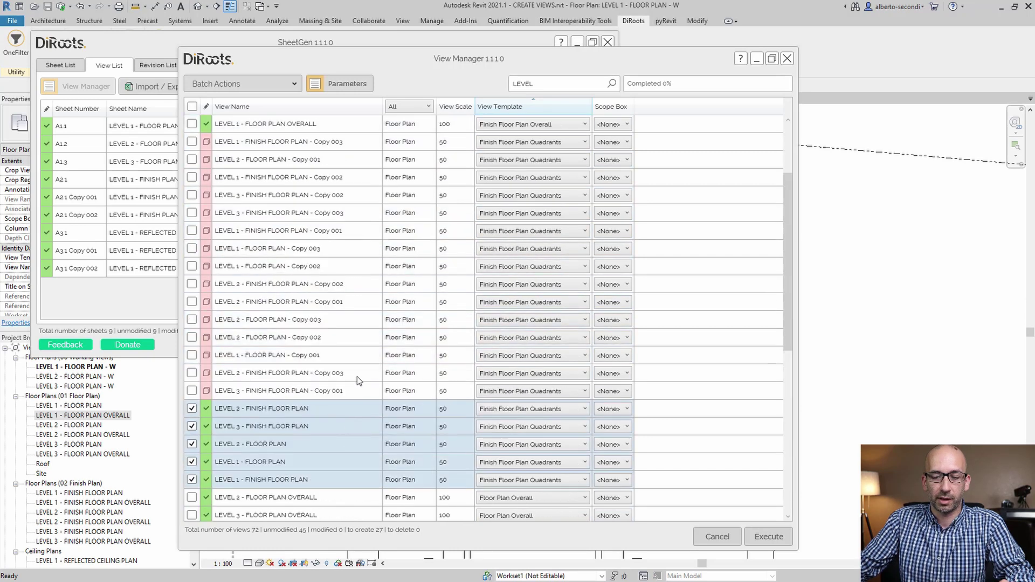
pyautogui.scroll(-2, 357, 376)
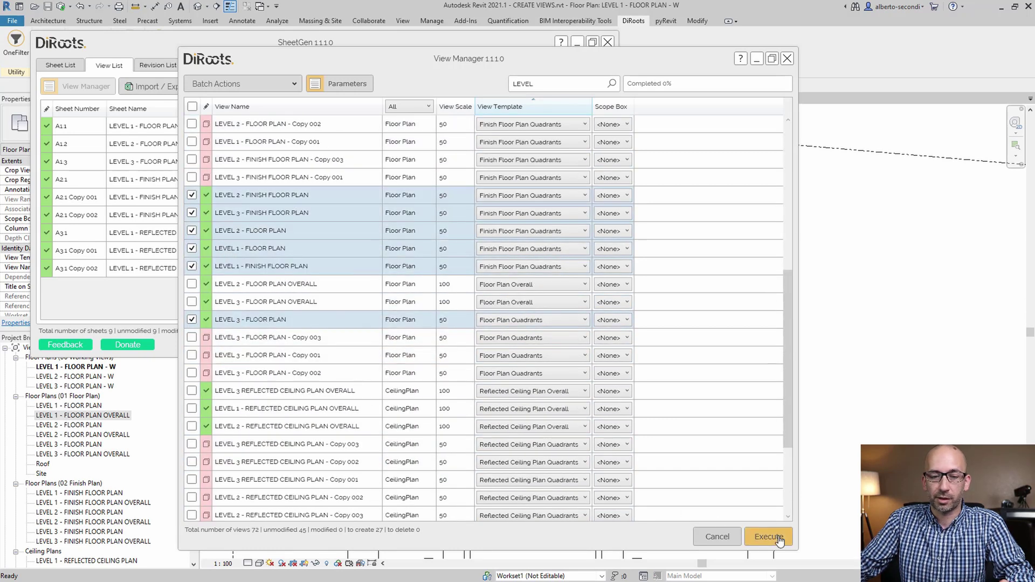
pyautogui.click(768, 537)
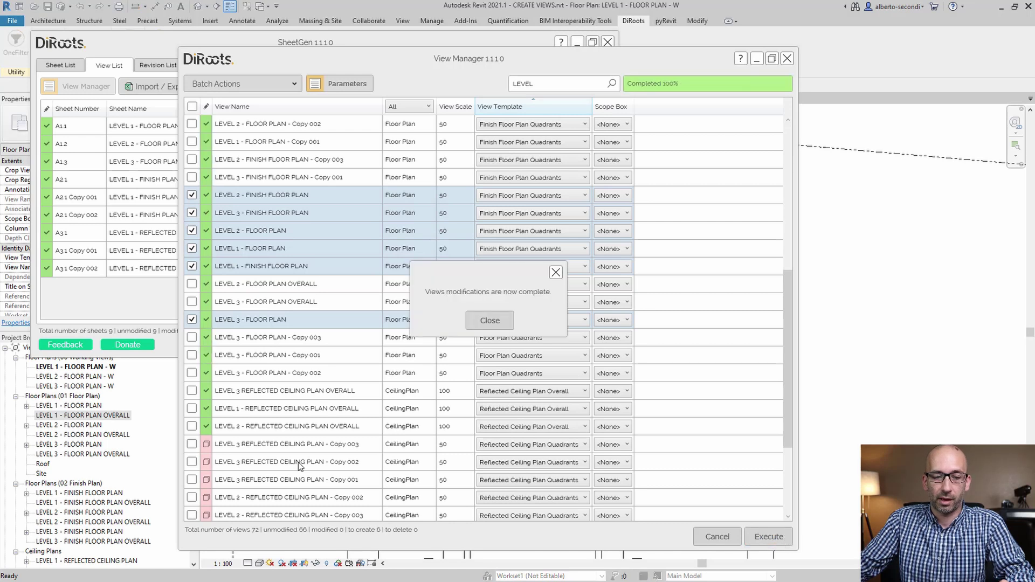
pyautogui.click(490, 320)
pyautogui.click(724, 537)
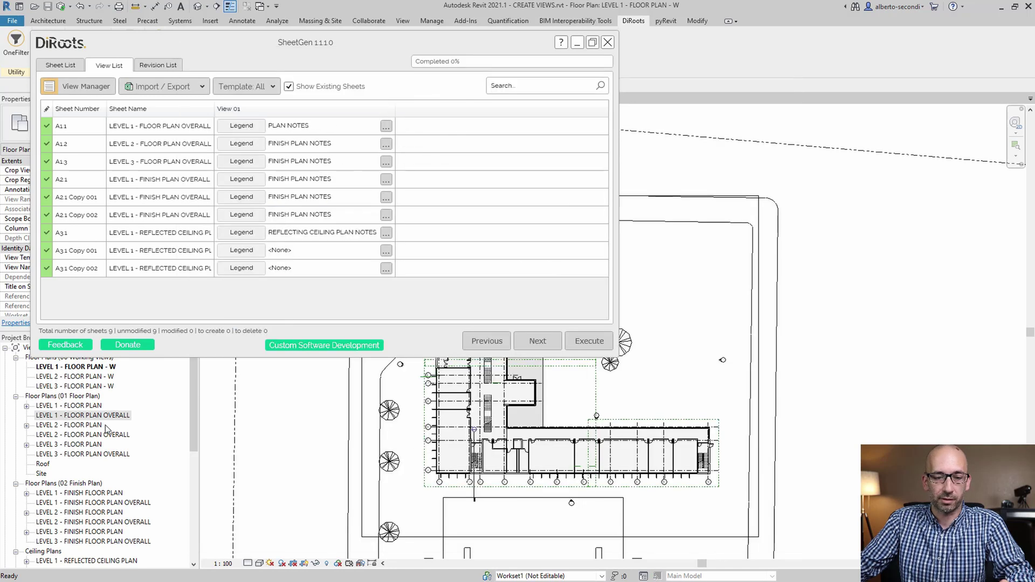
# Close SheetGen and expand LEVEL 1 - FLOOR PLAN in the Project Browser to show Copy 001–003
pyautogui.click(607, 46)
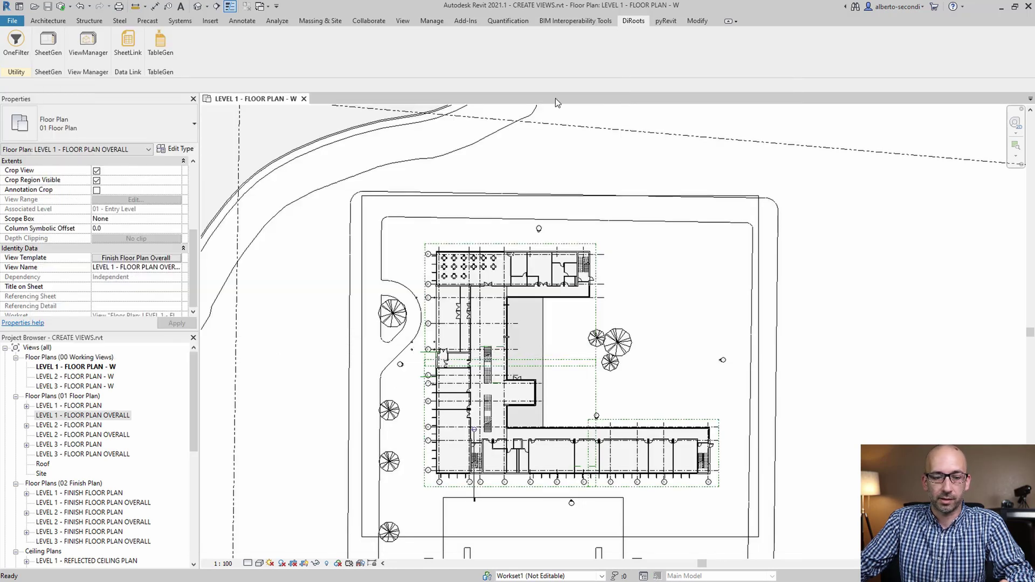
pyautogui.click(26, 406)
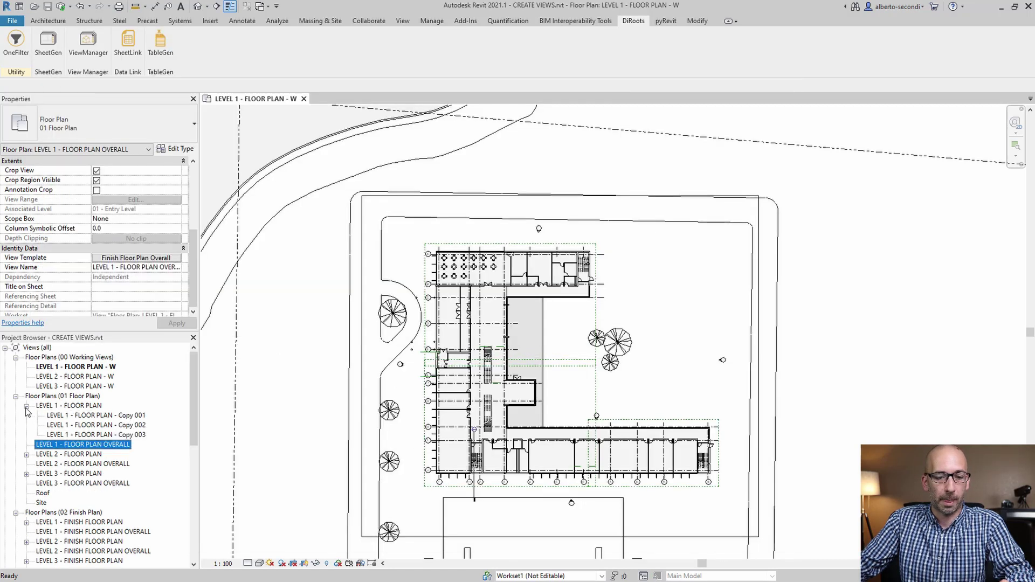
pyautogui.click(87, 406)
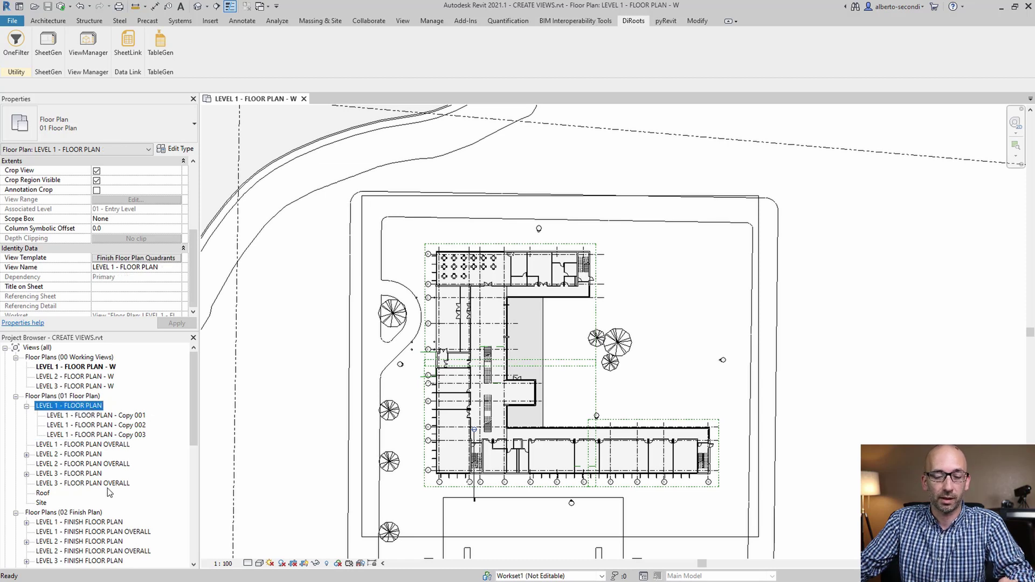
pyautogui.scroll(-2, 105, 464)
pyautogui.scroll(2, 96, 508)
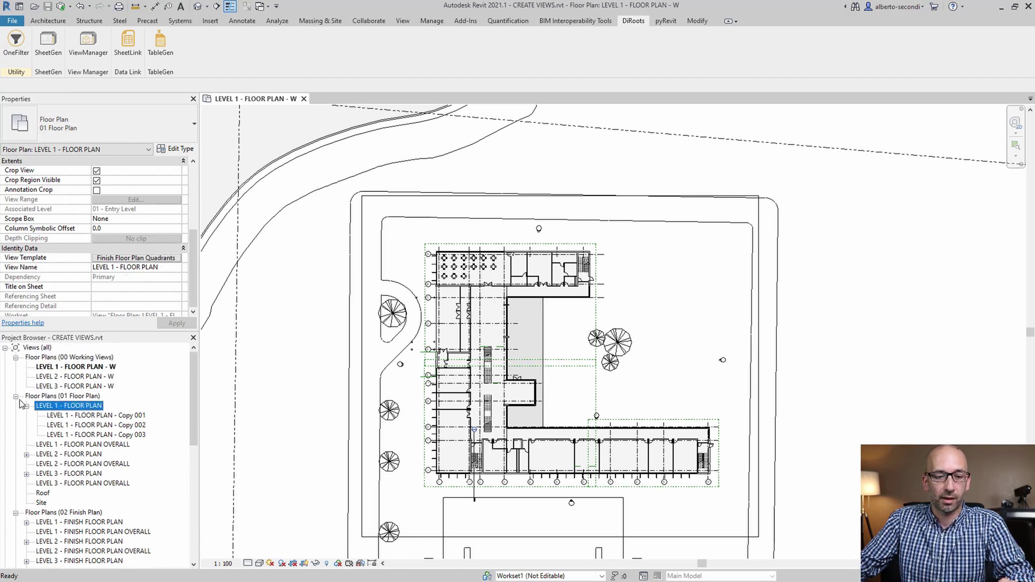
pyautogui.click(16, 397)
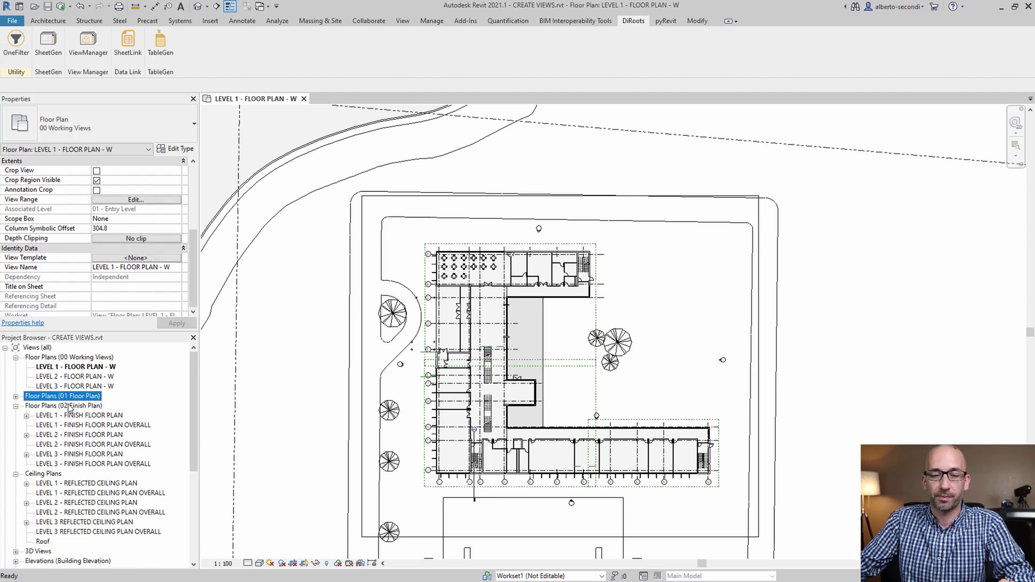
pyautogui.click(15, 397)
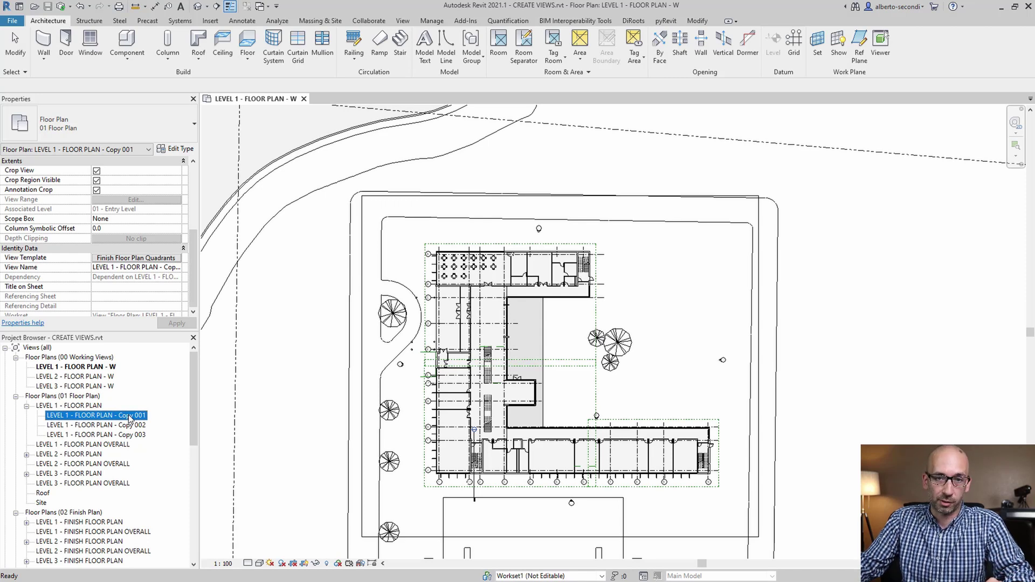
# Launch Dynamo Player from the Manage tab and bring up the View Rename script's inputs
pyautogui.click(436, 24)
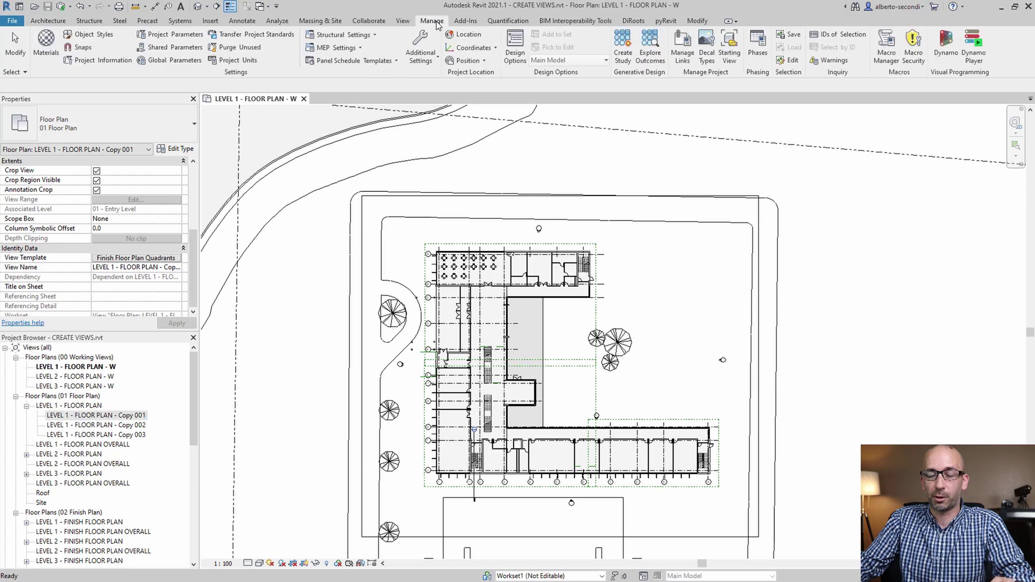
pyautogui.click(975, 60)
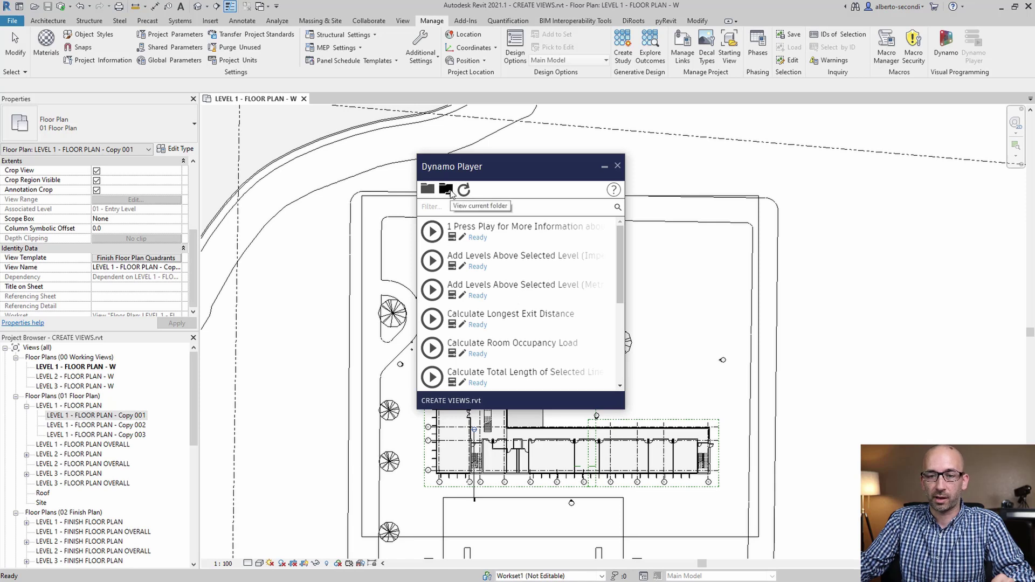
pyautogui.click(618, 165)
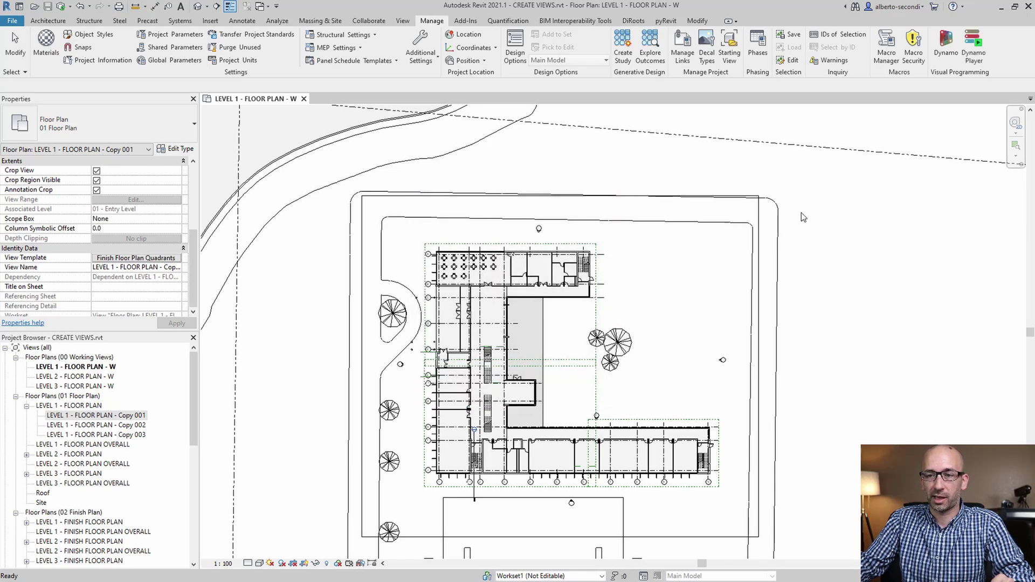
pyautogui.click(976, 54)
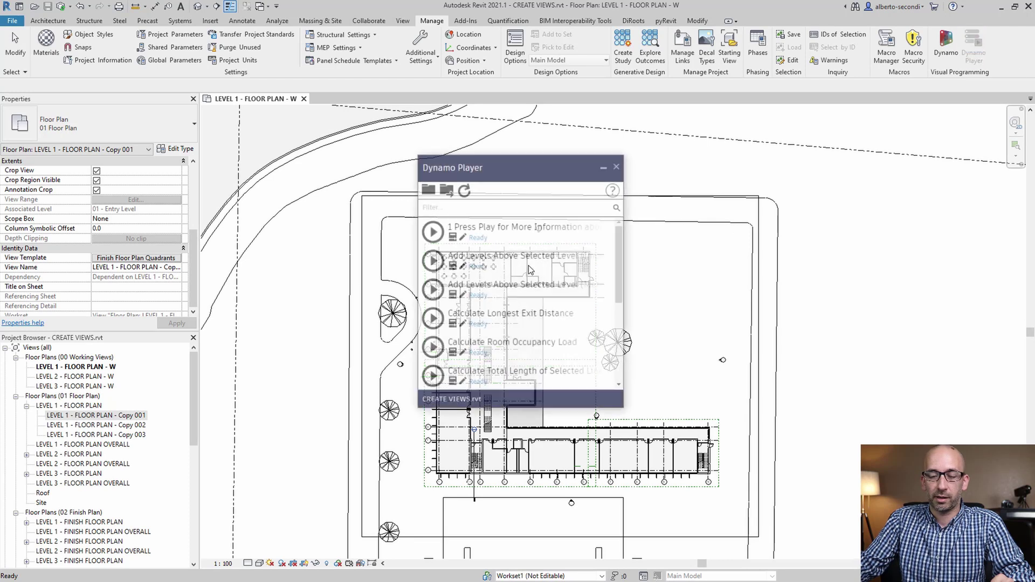
pyautogui.scroll(-10, 512, 319)
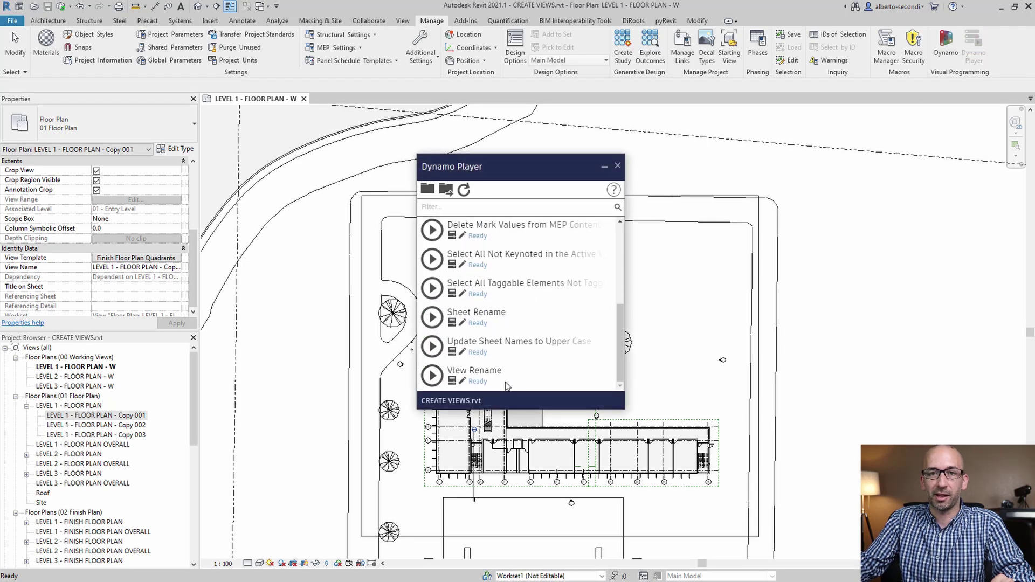
pyautogui.click(452, 380)
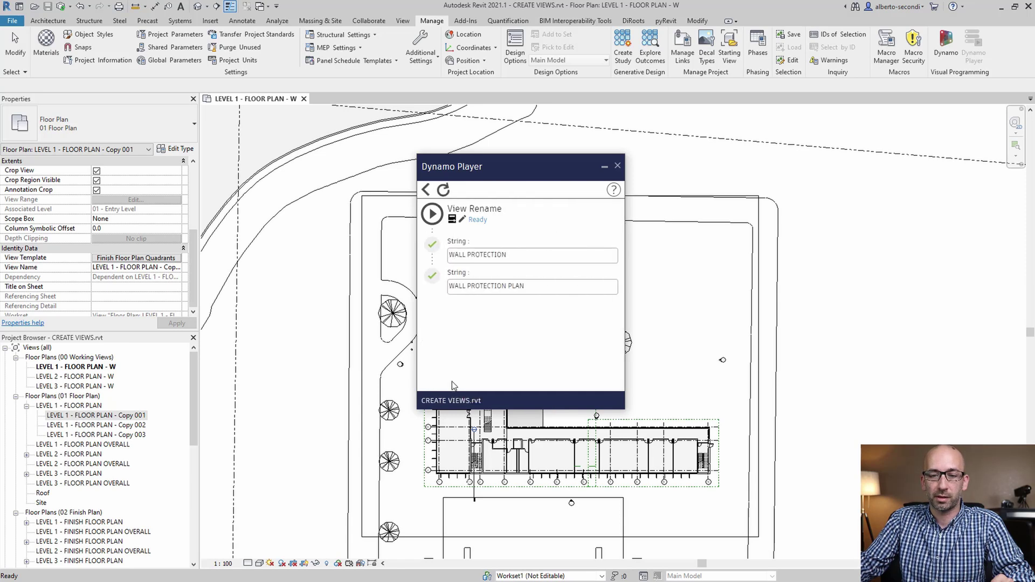
# Run View Rename replacing Copy 001 with QUADRANT A, then expand LEVEL 2 - FLOOR PLAN to check
pyautogui.click(519, 254)
pyautogui.moveTo(519, 254); pyautogui.dragTo(439, 257)
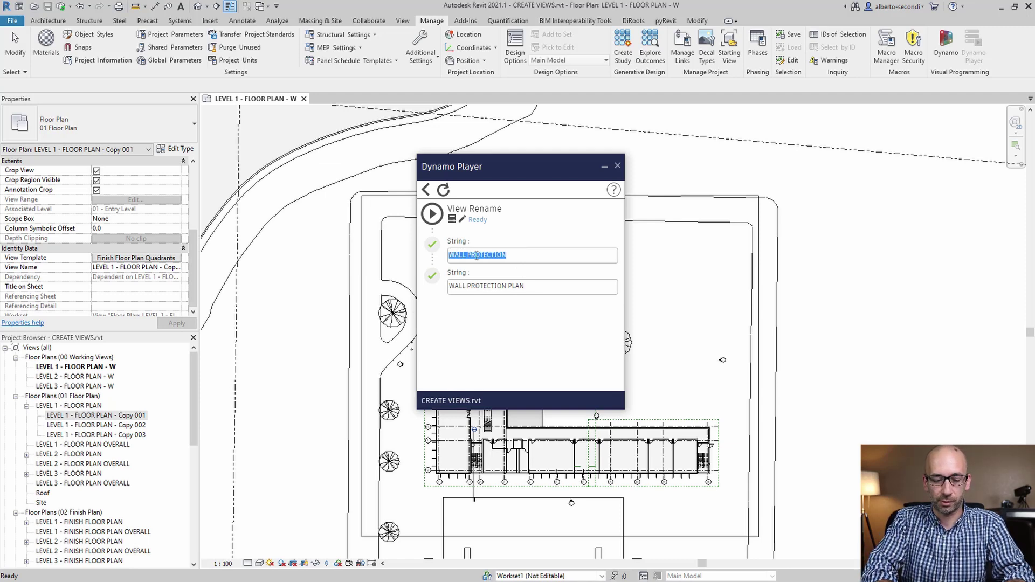
pyautogui.write('Copy ')
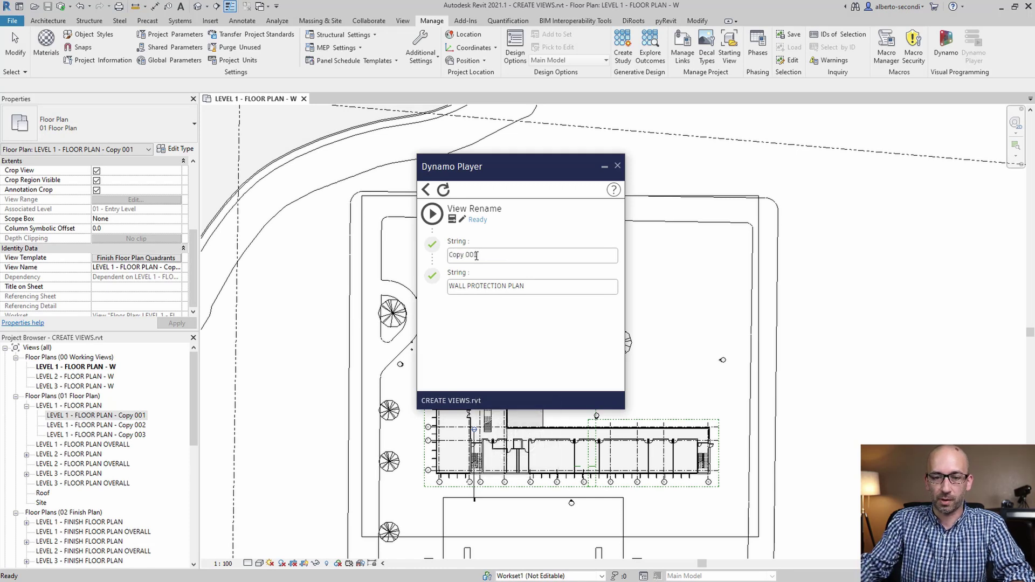
pyautogui.write('001')
pyautogui.tripleClick(482, 285)
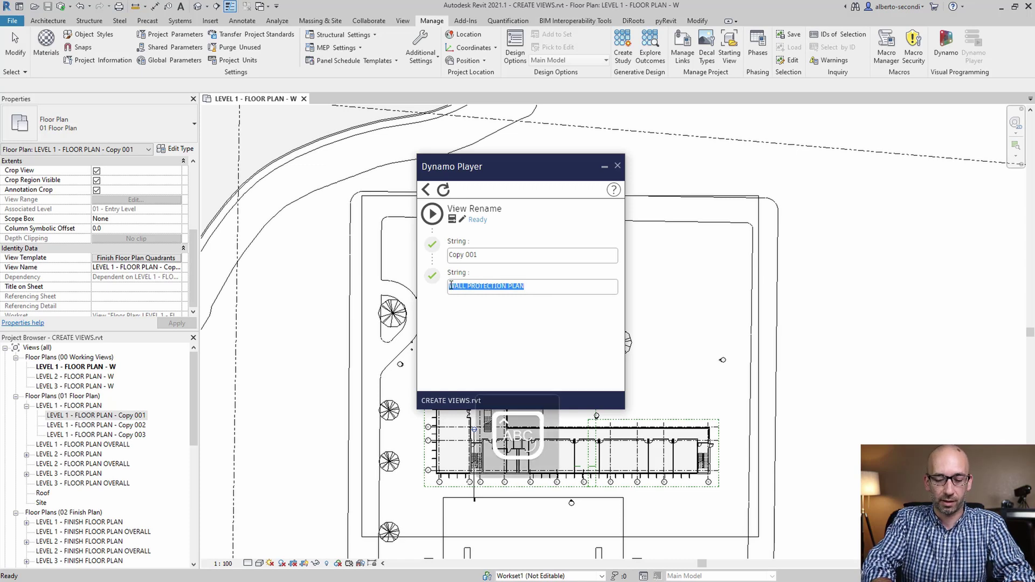
pyautogui.write('QUADRANT A')
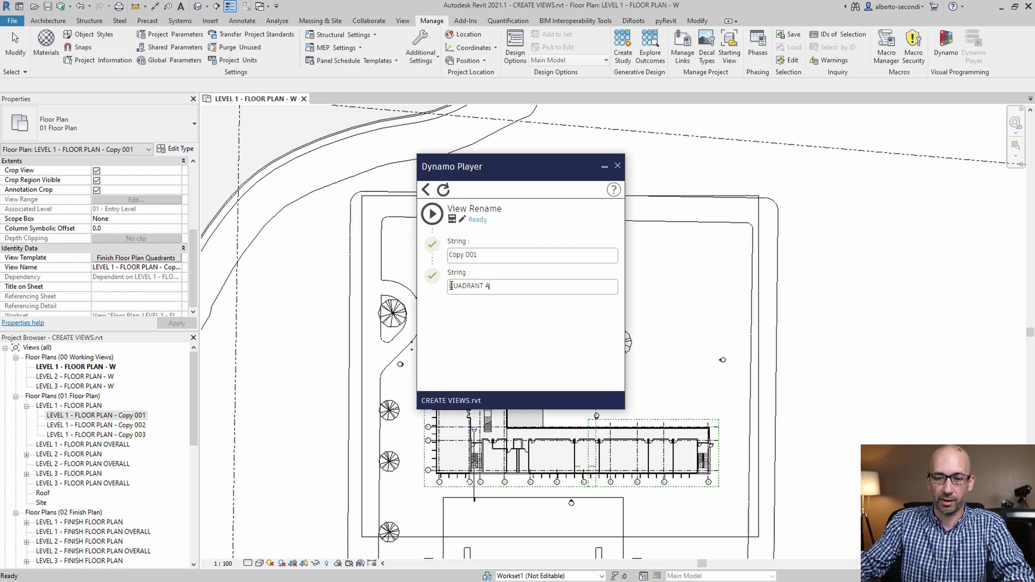
pyautogui.click(432, 216)
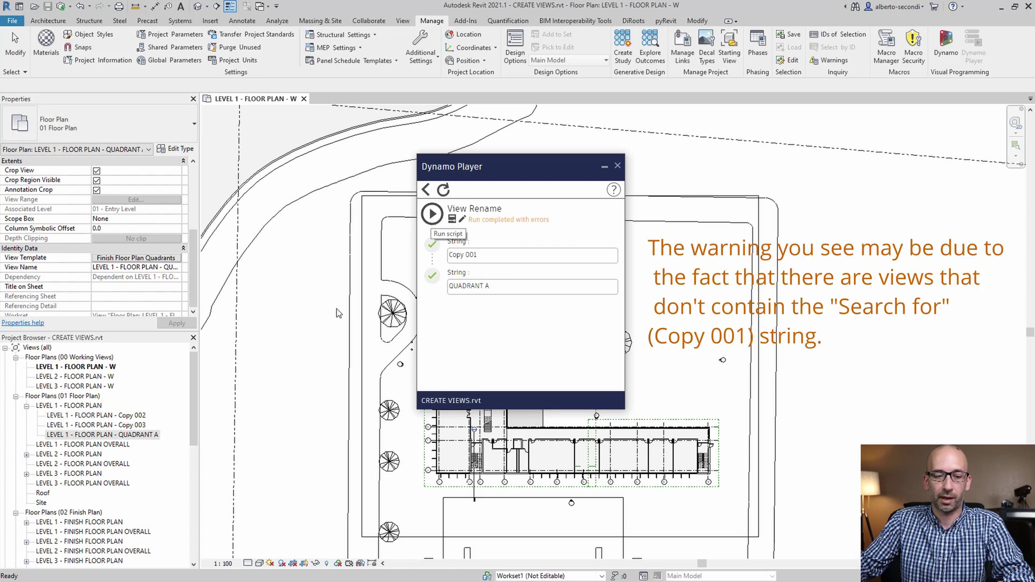
pyautogui.click(26, 455)
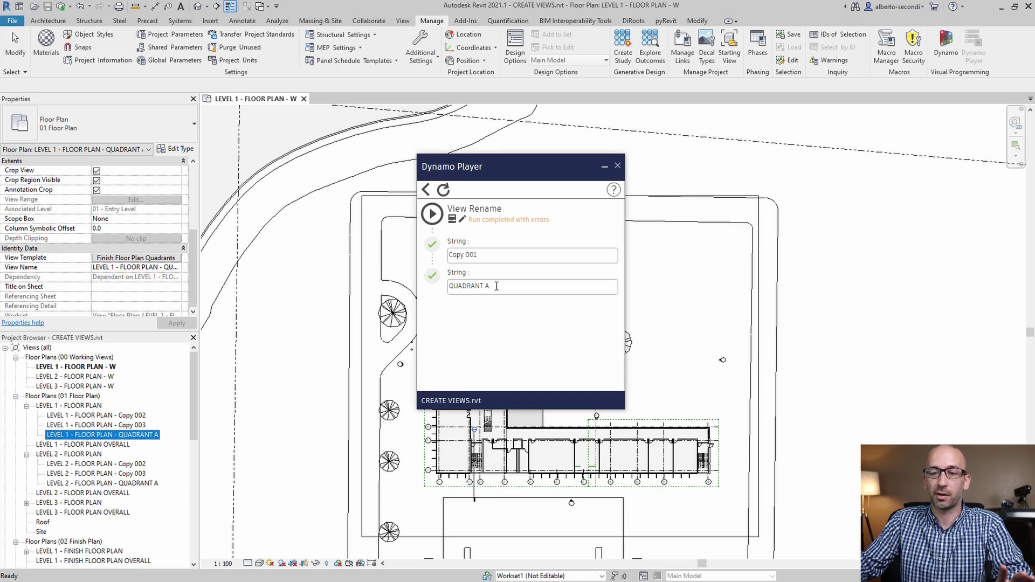
# Run View Rename for Copy 002 to QUADRANT B, then for Copy 003 to QUADRANT C
pyautogui.click(499, 256)
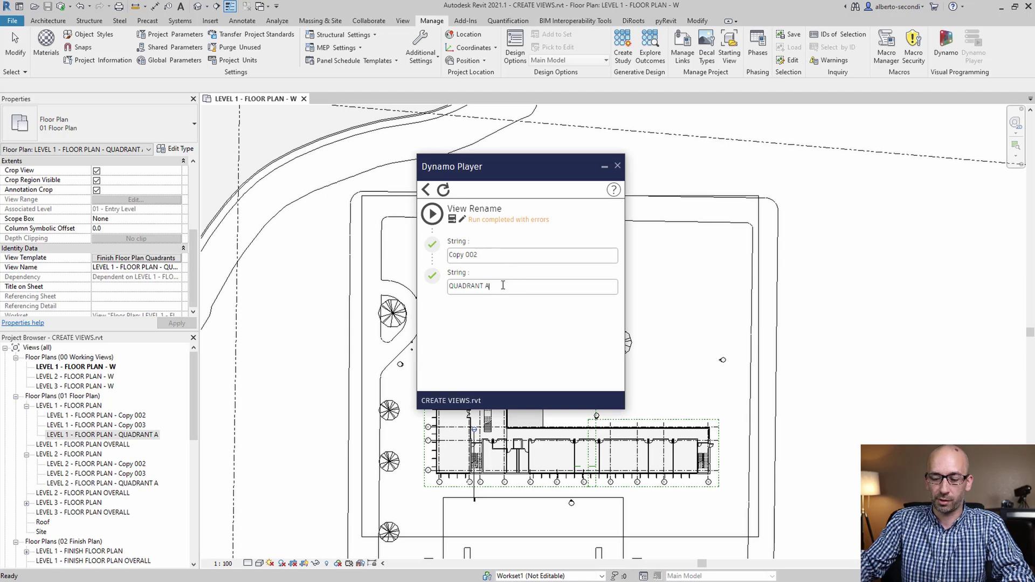
pyautogui.click(432, 214)
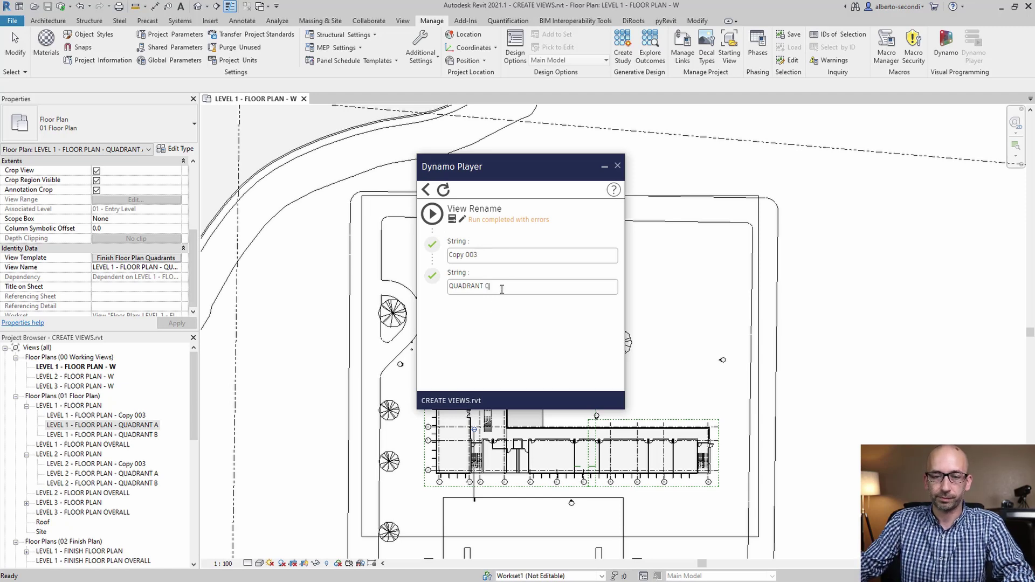
pyautogui.click(433, 215)
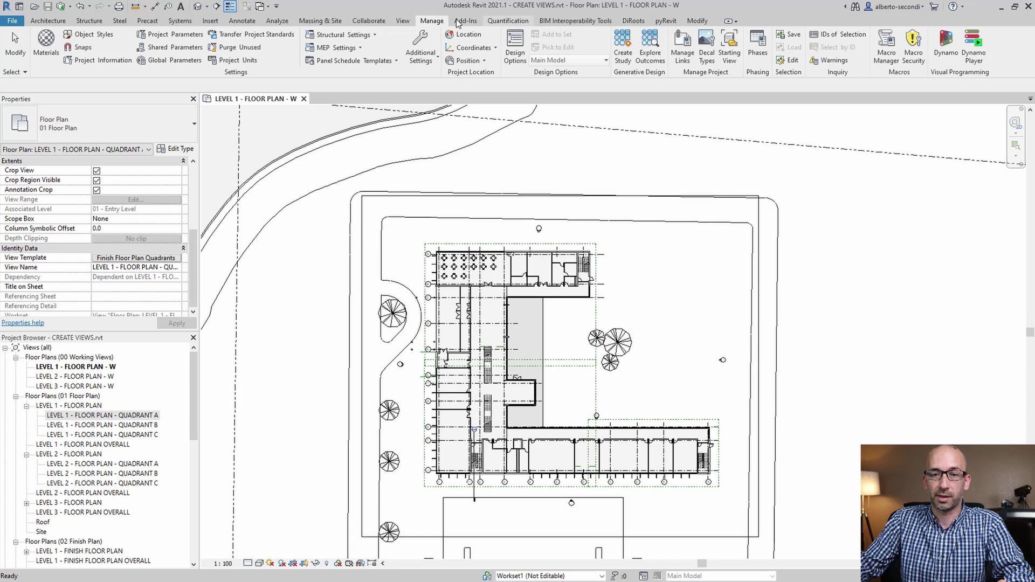
# Reopen SheetGen's View Manager, search for LEVEL, and enlarge the window to show more rows
pyautogui.click(633, 20)
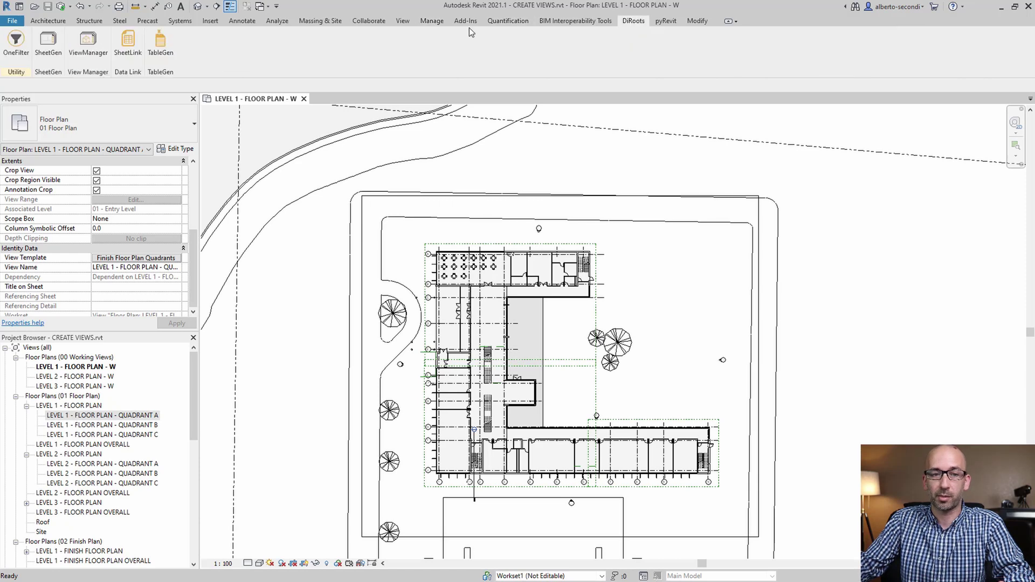
pyautogui.click(48, 45)
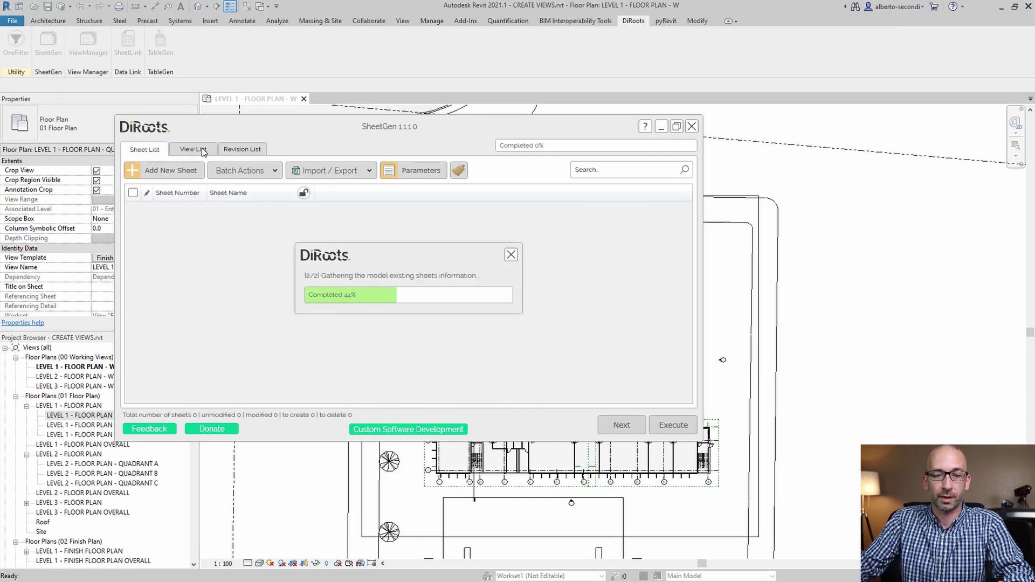
pyautogui.click(203, 151)
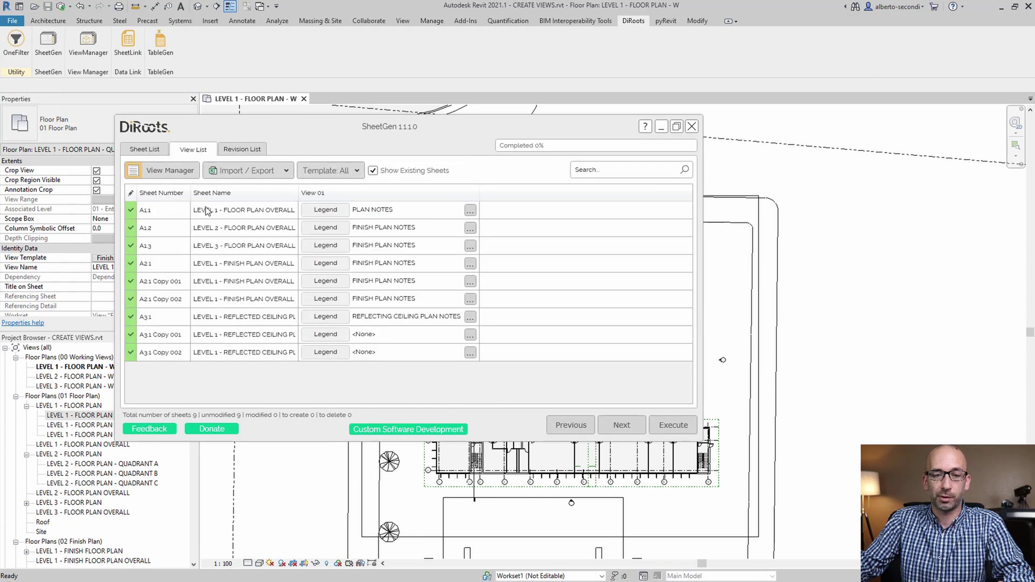
pyautogui.click(172, 170)
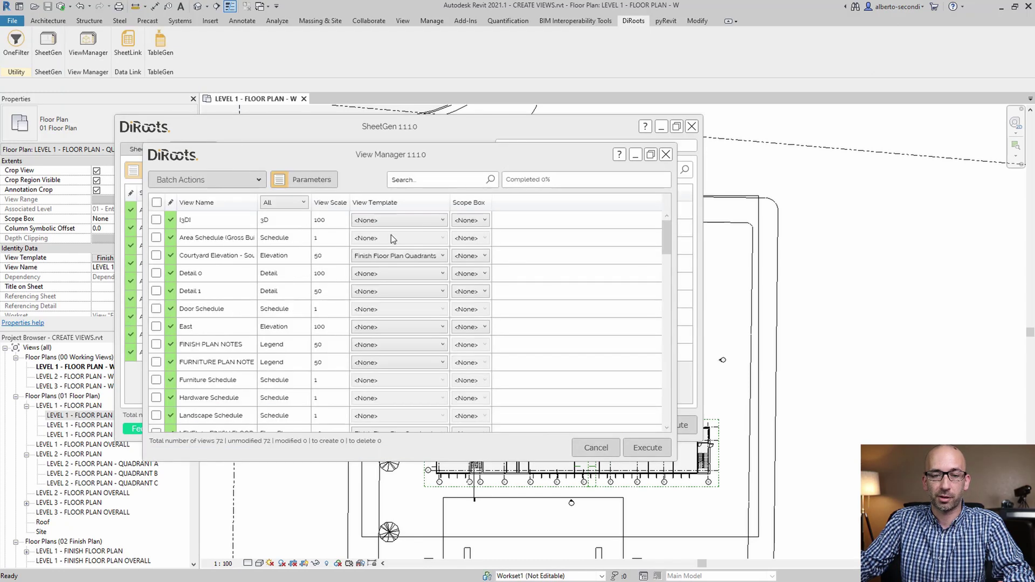
pyautogui.moveTo(384, 154); pyautogui.dragTo(410, 86)
pyautogui.click(435, 114)
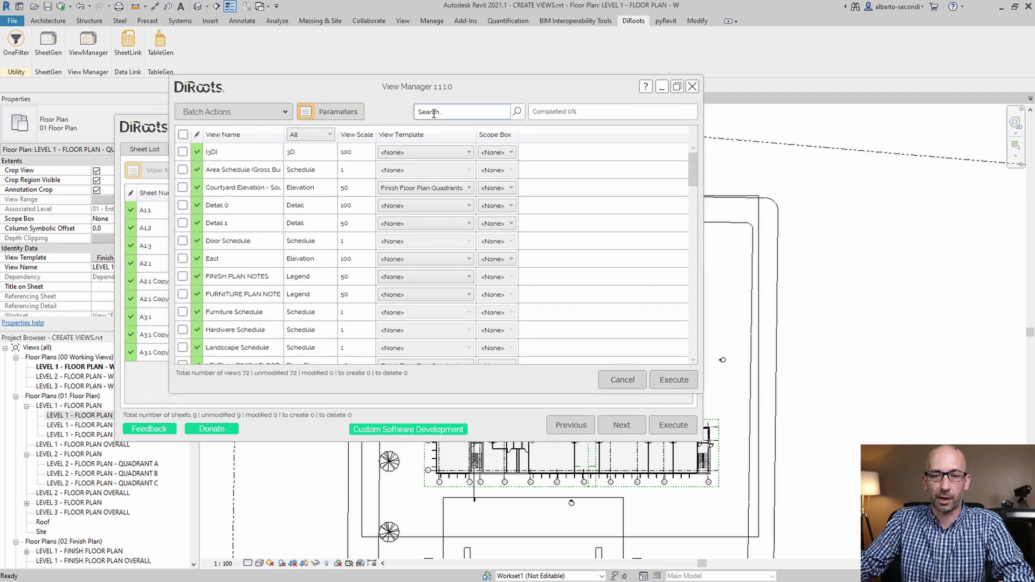
pyautogui.write('LEVEL')
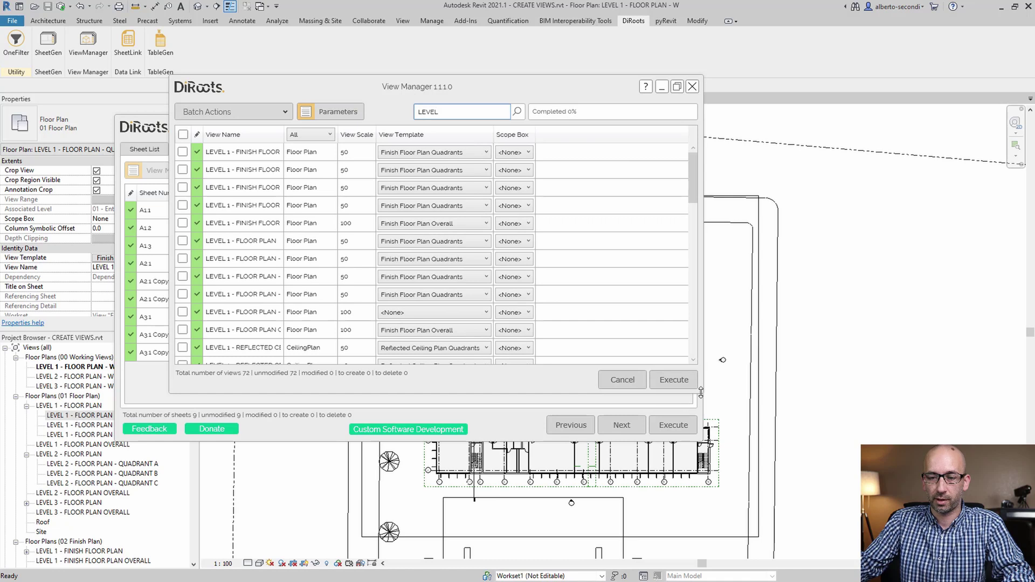
pyautogui.moveTo(706, 393); pyautogui.dragTo(811, 543)
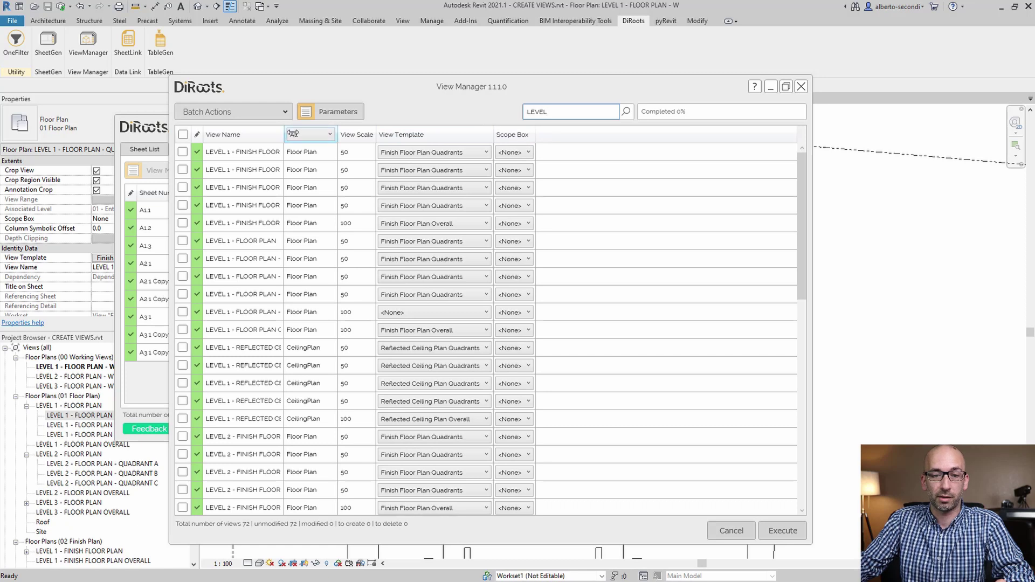
# Filter the list to 'quadrant a' and select all nine QUADRANT A views
pyautogui.moveTo(284, 135); pyautogui.dragTo(364, 134)
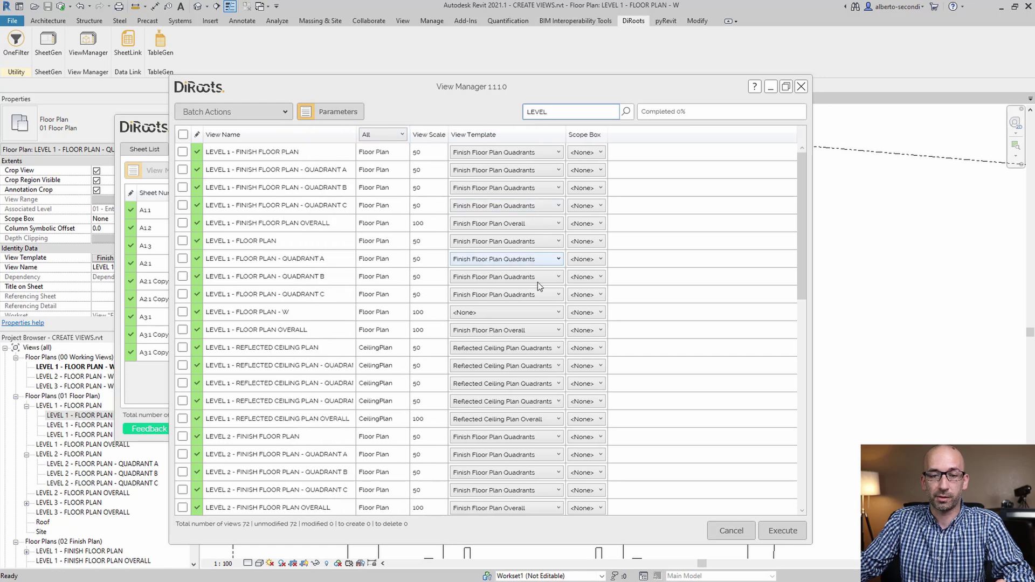
pyautogui.write('qu')
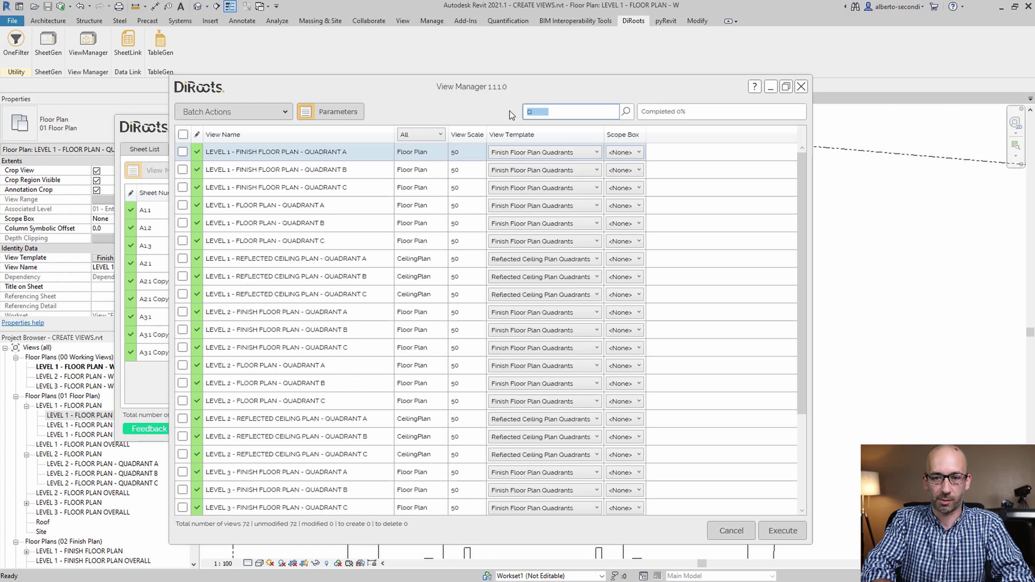
pyautogui.write('a')
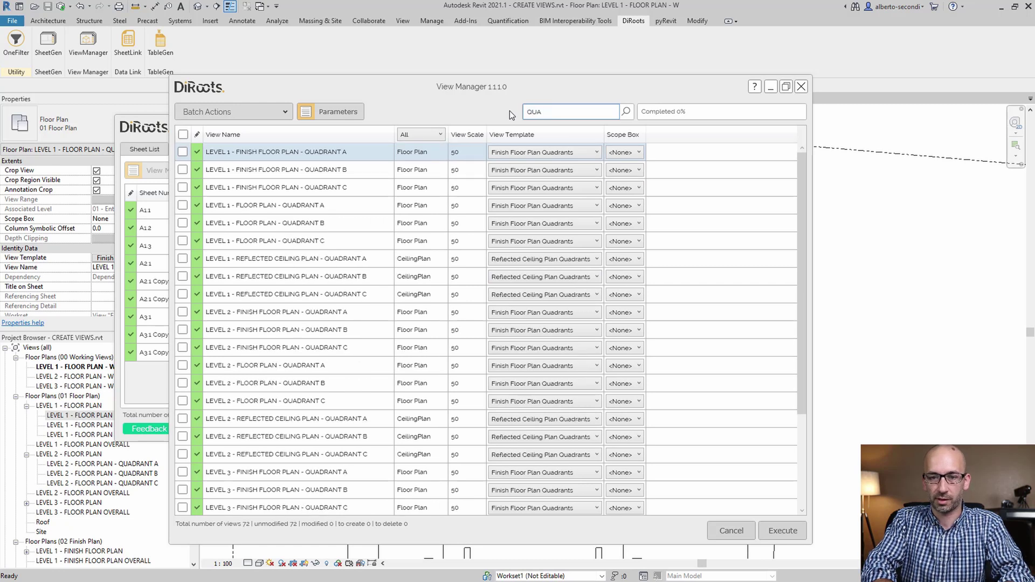
pyautogui.write('drant')
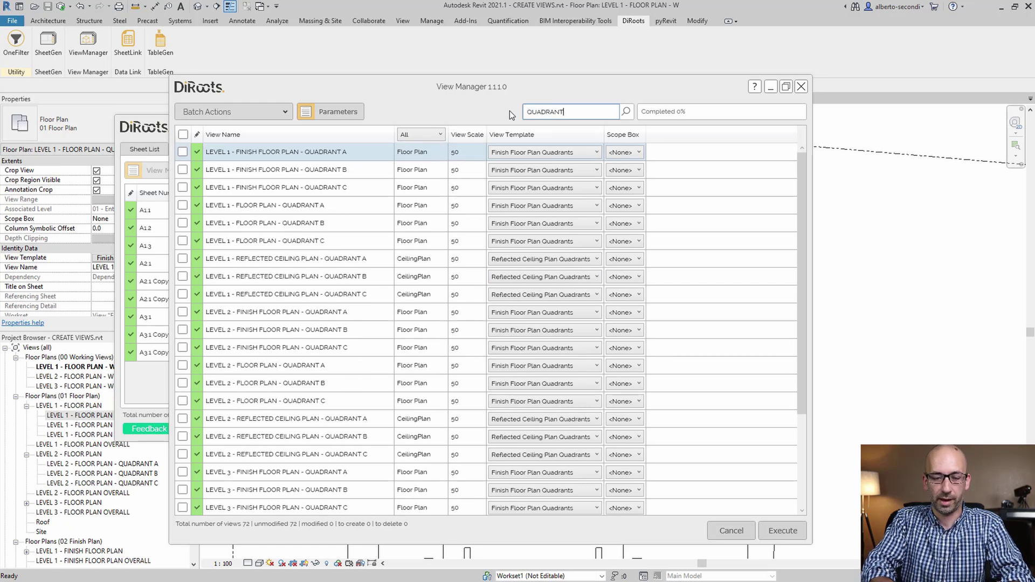
pyautogui.write(' a')
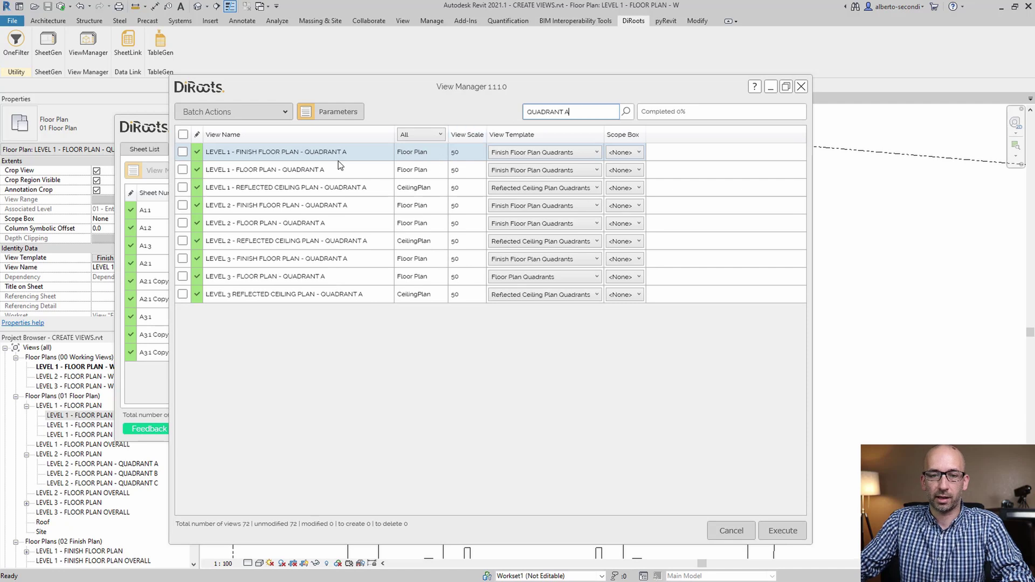
pyautogui.click(625, 153)
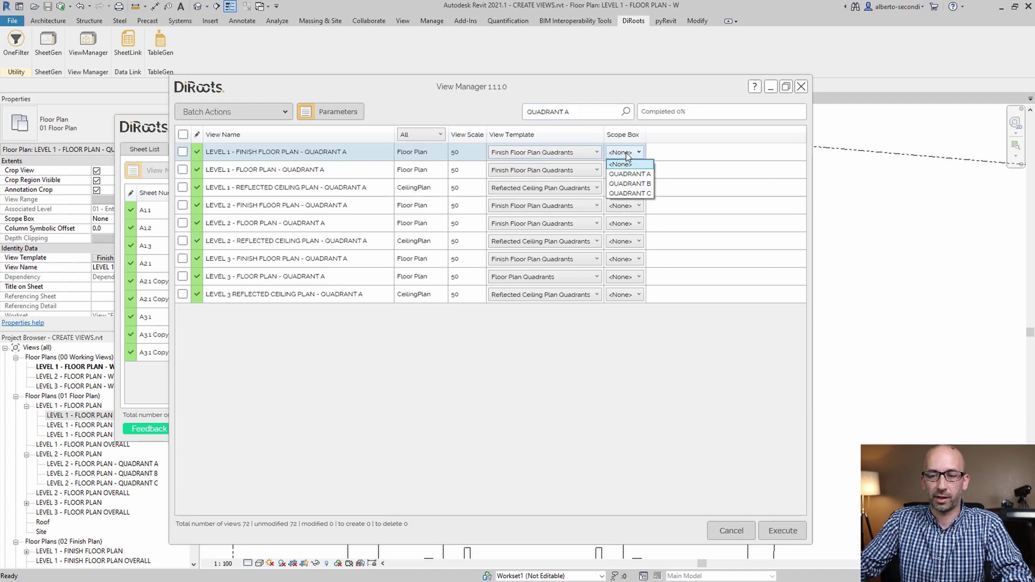
pyautogui.click(367, 151)
pyautogui.moveTo(367, 151); pyautogui.dragTo(348, 292)
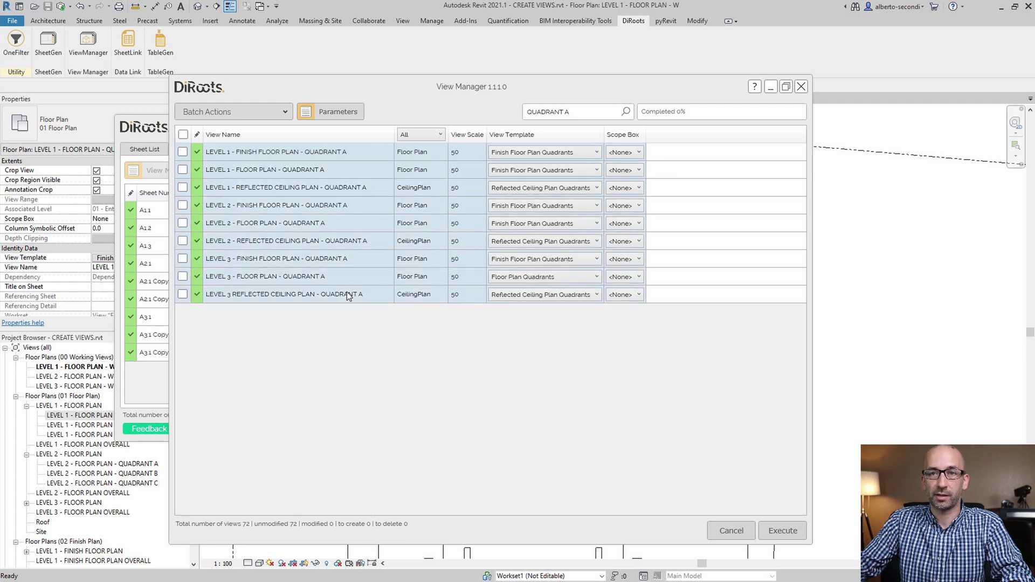
# Set their Scope Box to QUADRANT A, execute the change, and close the View Manager
pyautogui.click(635, 153)
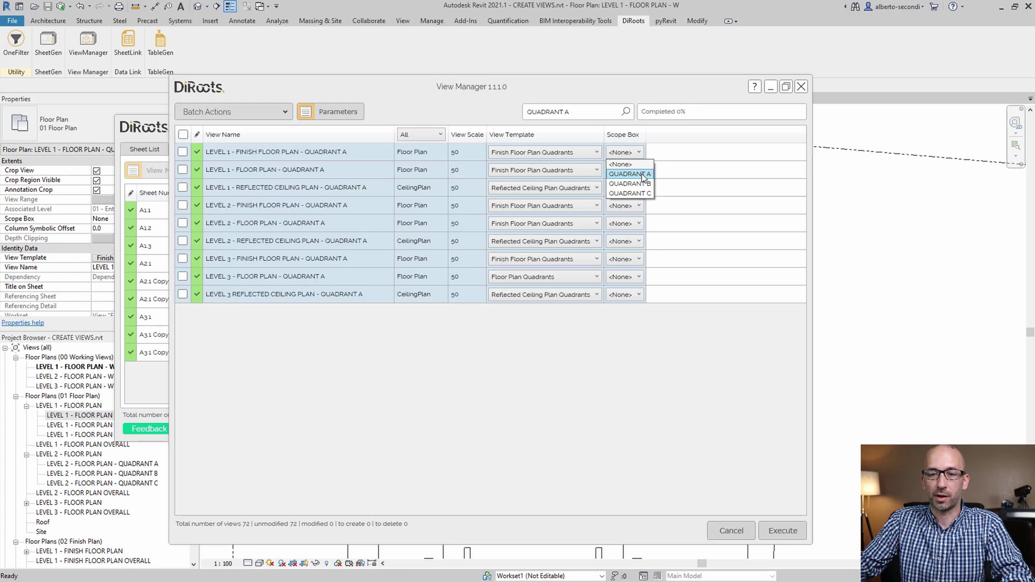
pyautogui.click(642, 174)
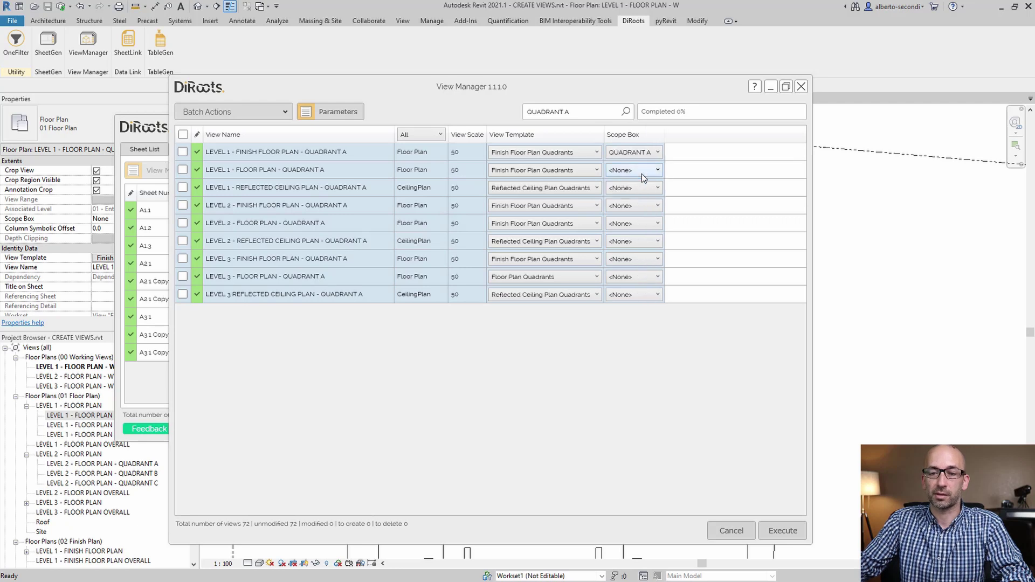
pyautogui.click(784, 532)
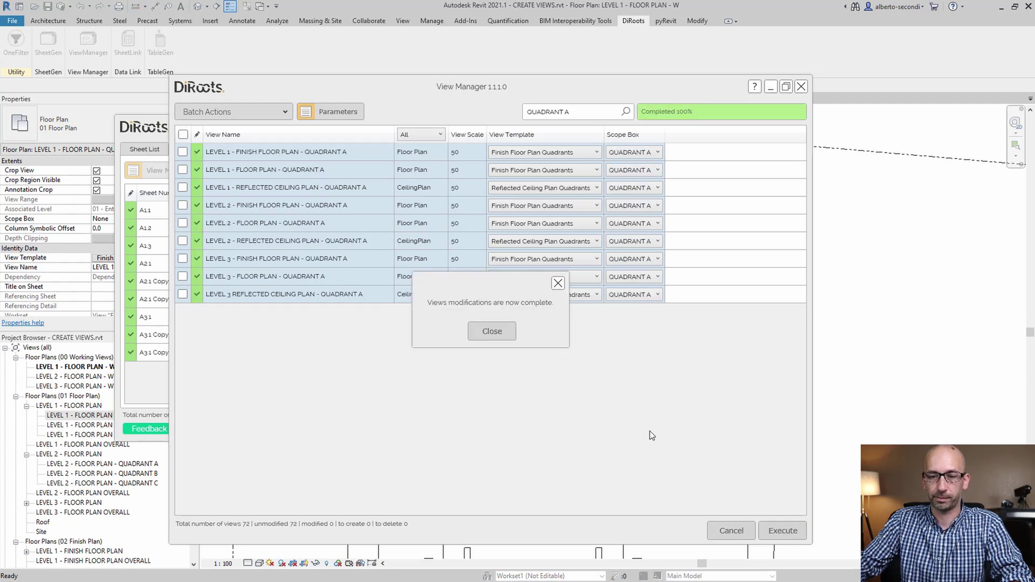
pyautogui.click(492, 332)
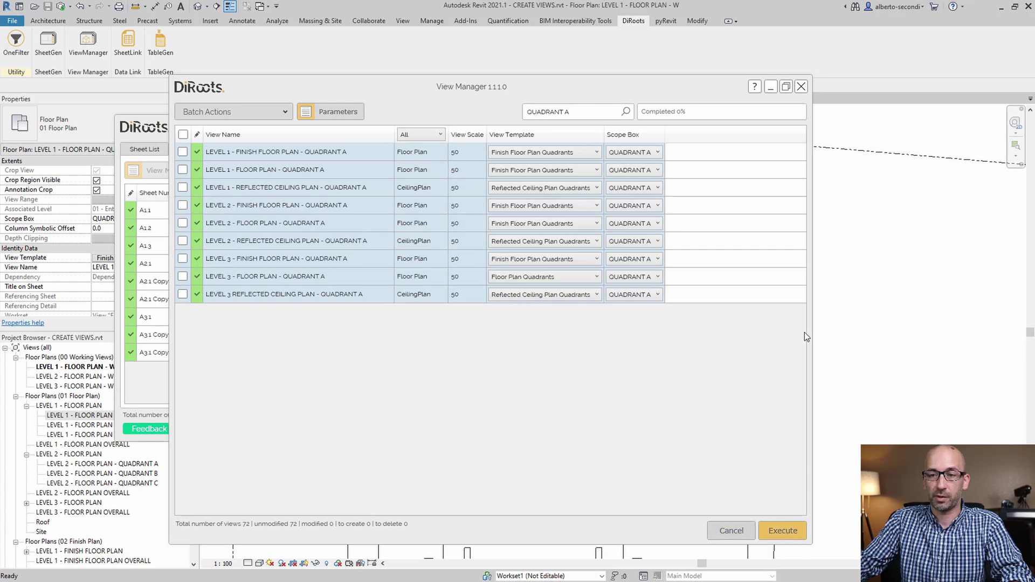
pyautogui.click(801, 86)
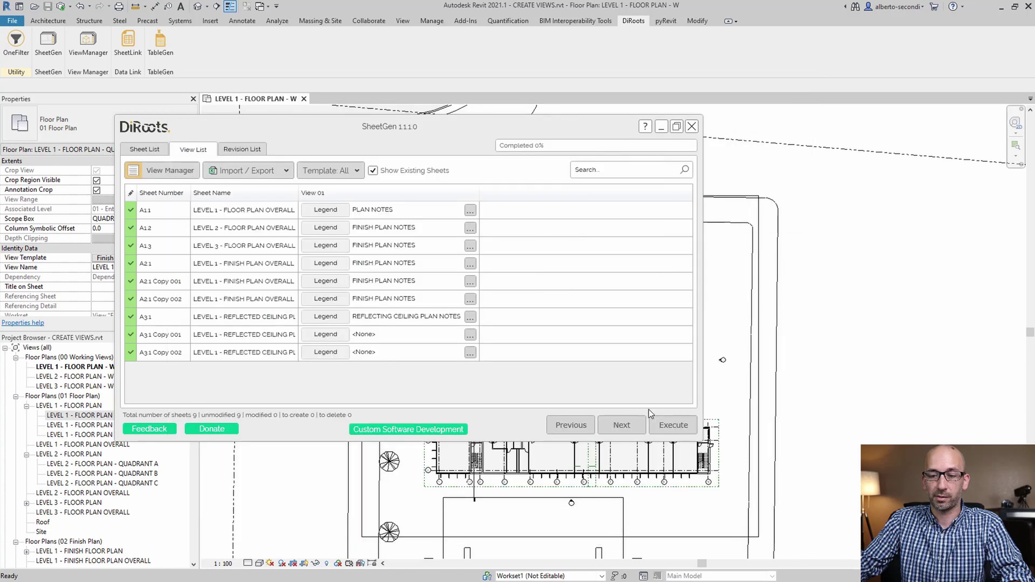
# Close SheetGen and confirm Level 1 QUADRANT A uses scope box QUADRANT A, while QUADRANT B shows None
pyautogui.click(691, 126)
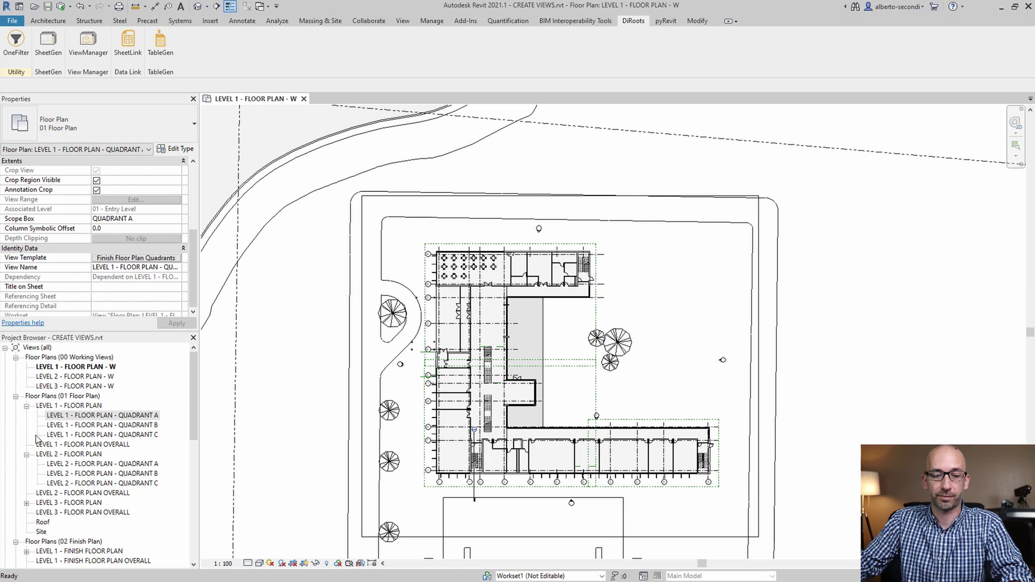
pyautogui.click(105, 416)
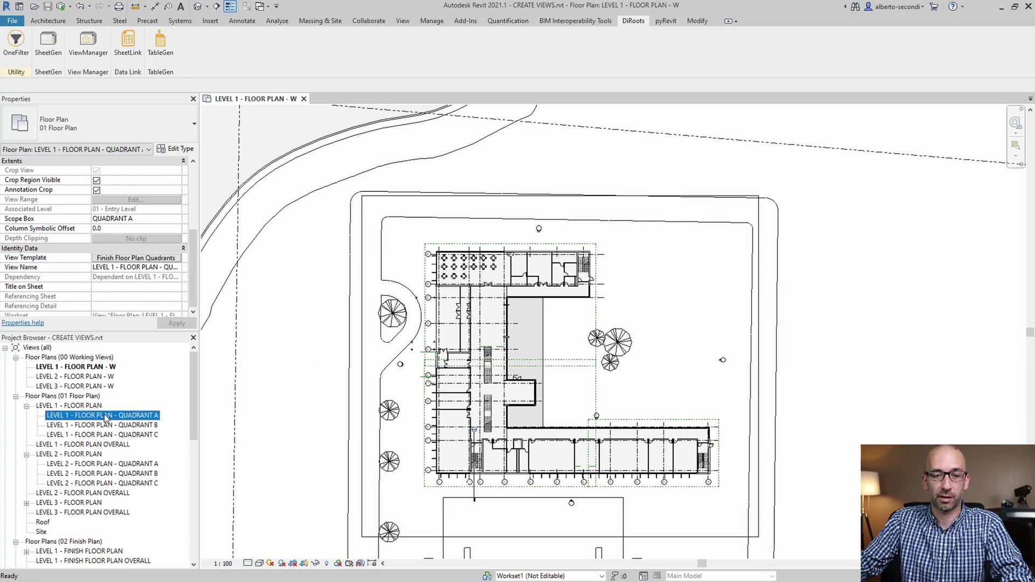
pyautogui.click(104, 416)
pyautogui.press('Escape')
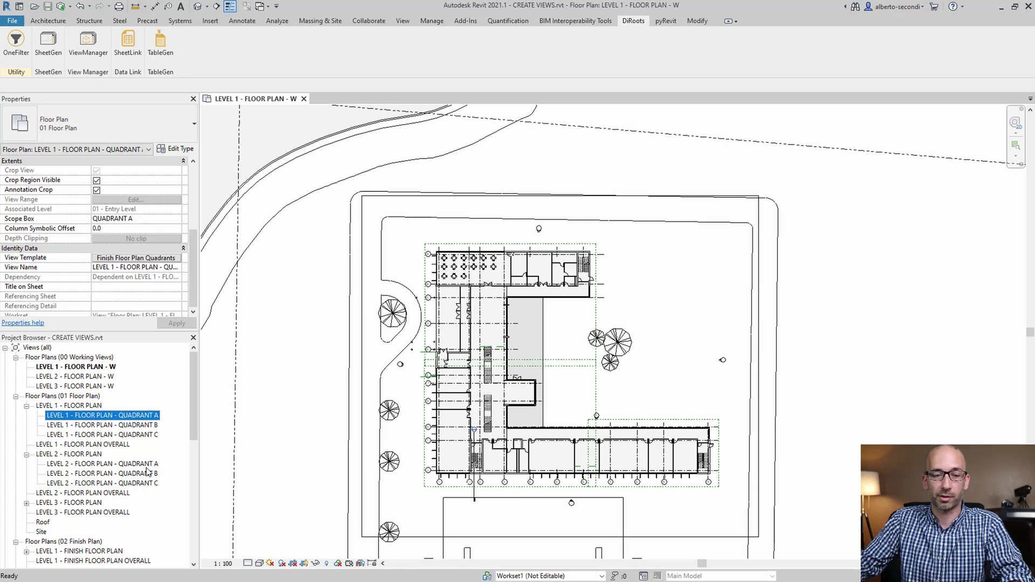
pyautogui.click(146, 426)
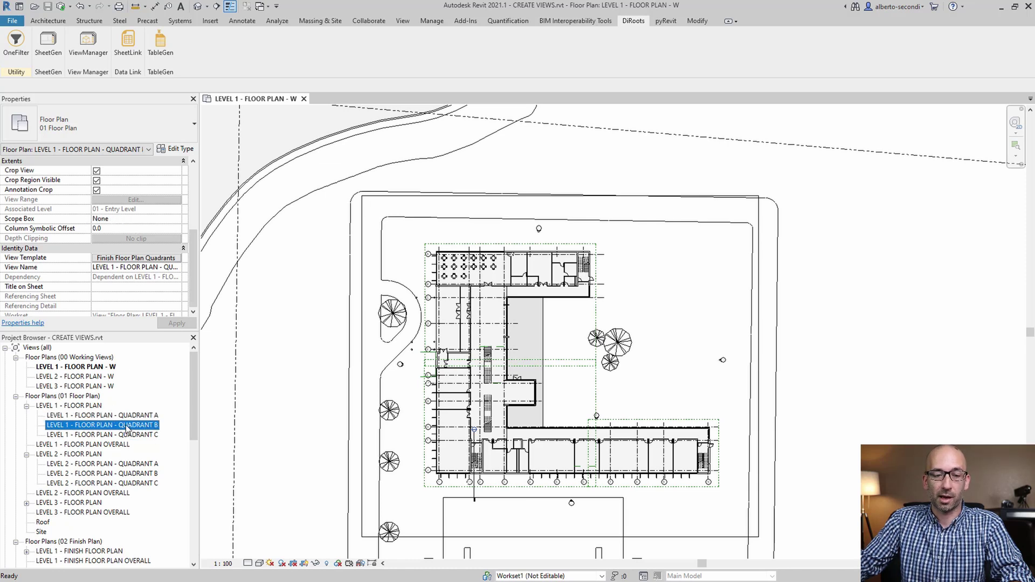
# In SheetGen's View Manager, give the views filtered by 'QUADRANT B' the QUADRANT B scope box
pyautogui.click(55, 55)
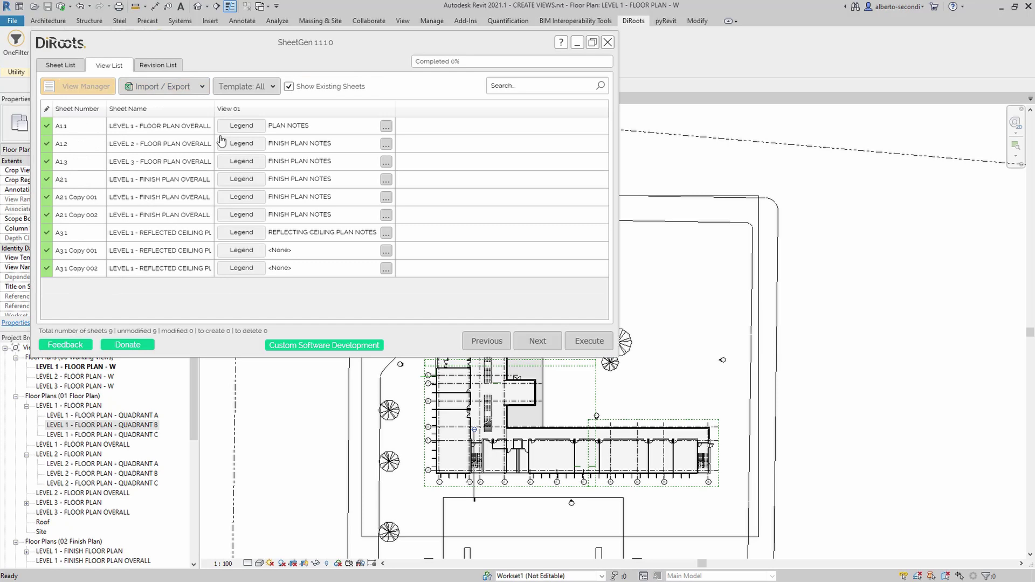
pyautogui.click(441, 99)
pyautogui.write('QUA')
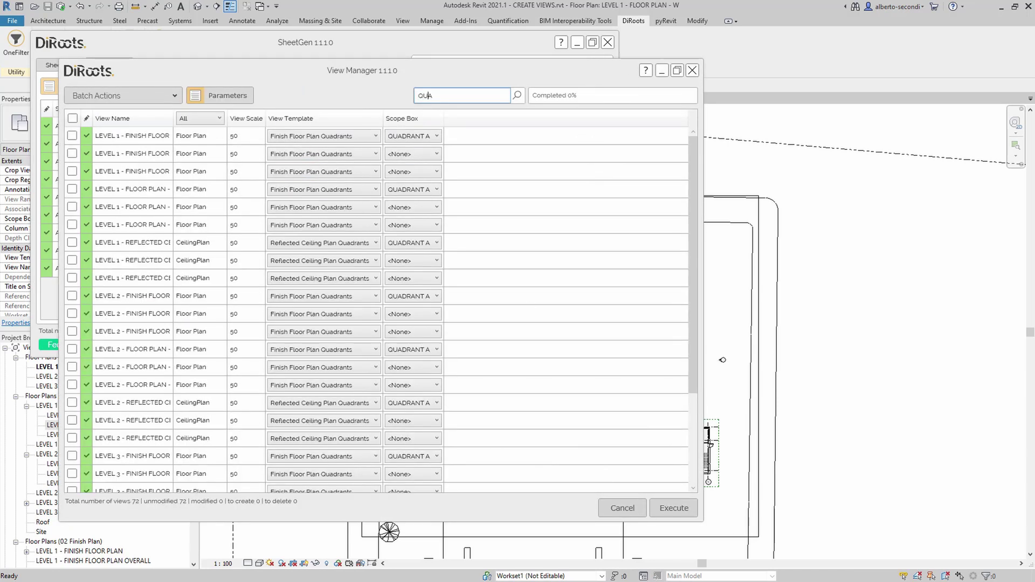
pyautogui.write('DRANT B')
pyautogui.click(424, 137)
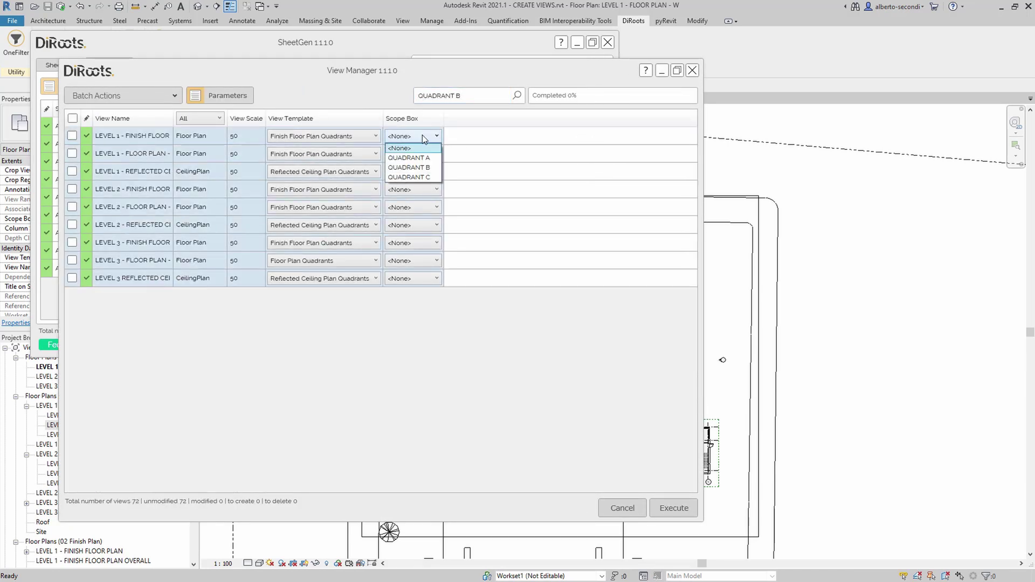
pyautogui.click(426, 168)
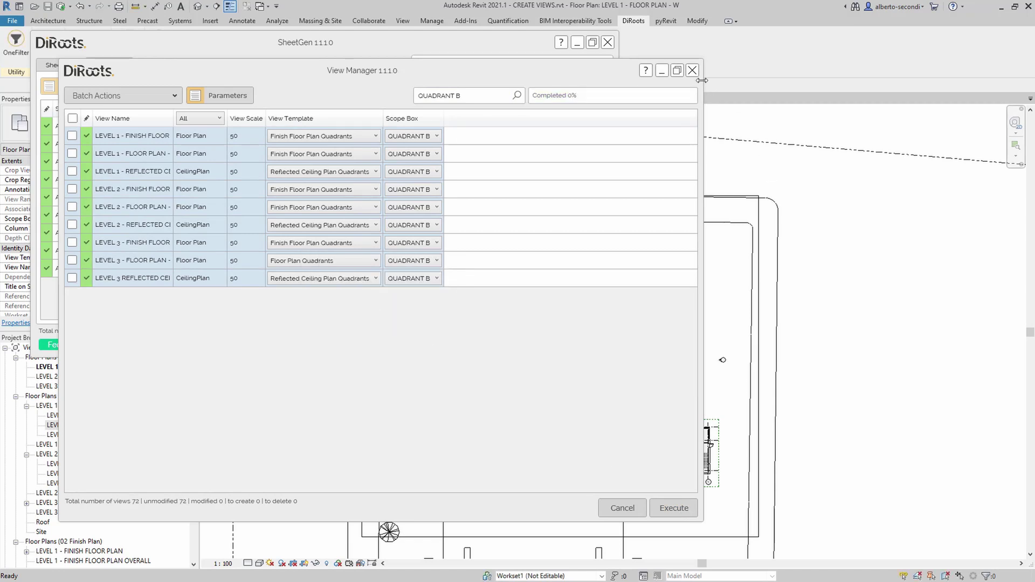
pyautogui.click(692, 70)
pyautogui.click(607, 42)
# Filter 'QUADRANT C', assign all nine views the QUADRANT C scope box, and execute
pyautogui.click(48, 42)
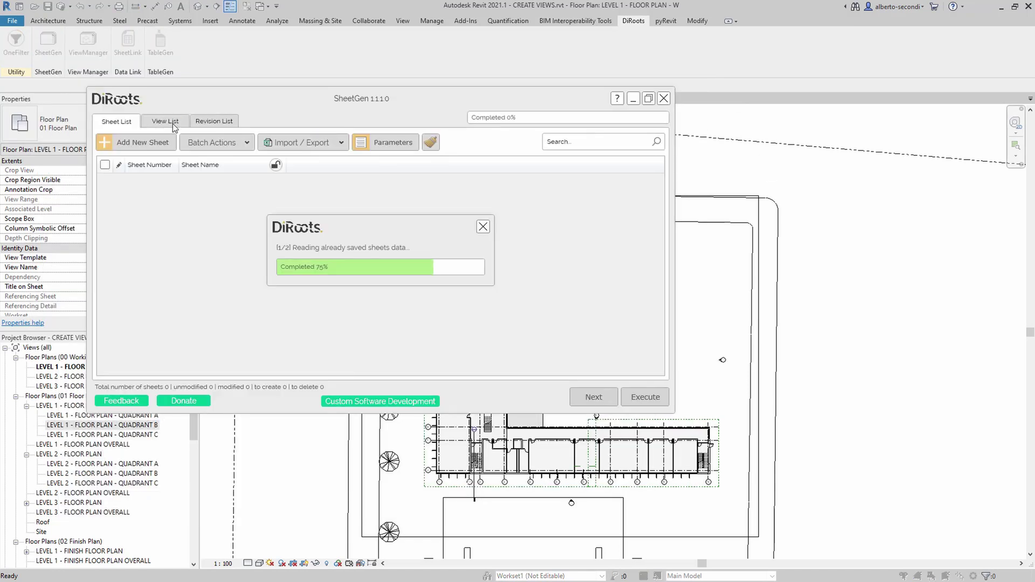
pyautogui.click(172, 122)
pyautogui.click(408, 156)
pyautogui.write('QUADRANT C')
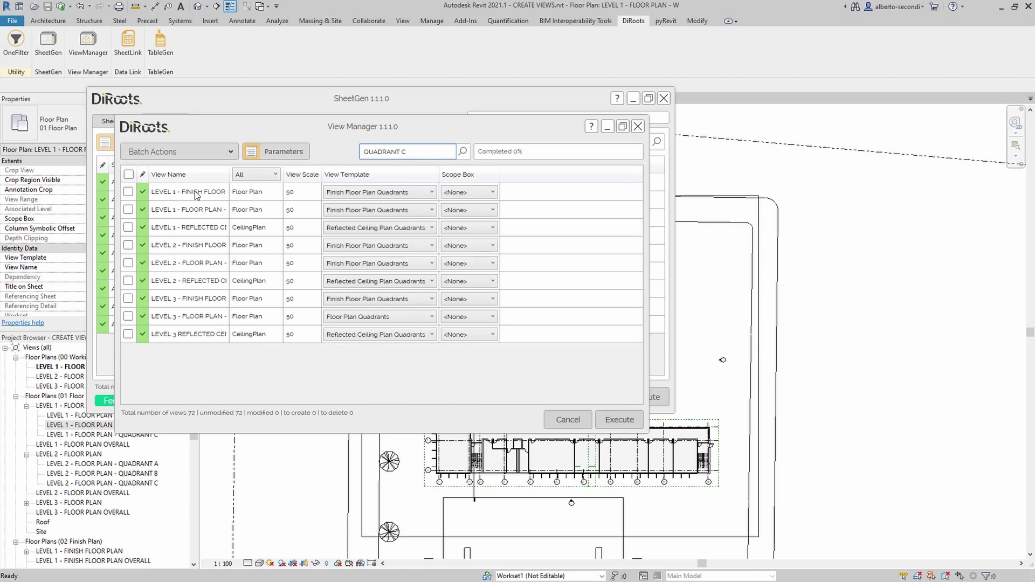
pyautogui.moveTo(198, 194); pyautogui.dragTo(214, 332)
pyautogui.click(492, 192)
pyautogui.click(464, 232)
pyautogui.click(620, 420)
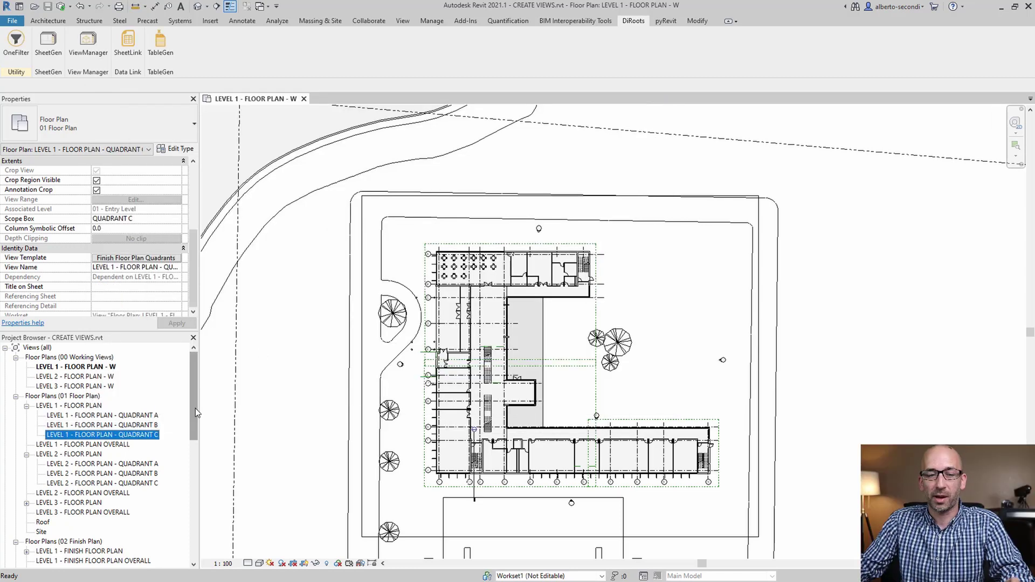
pyautogui.click(132, 416)
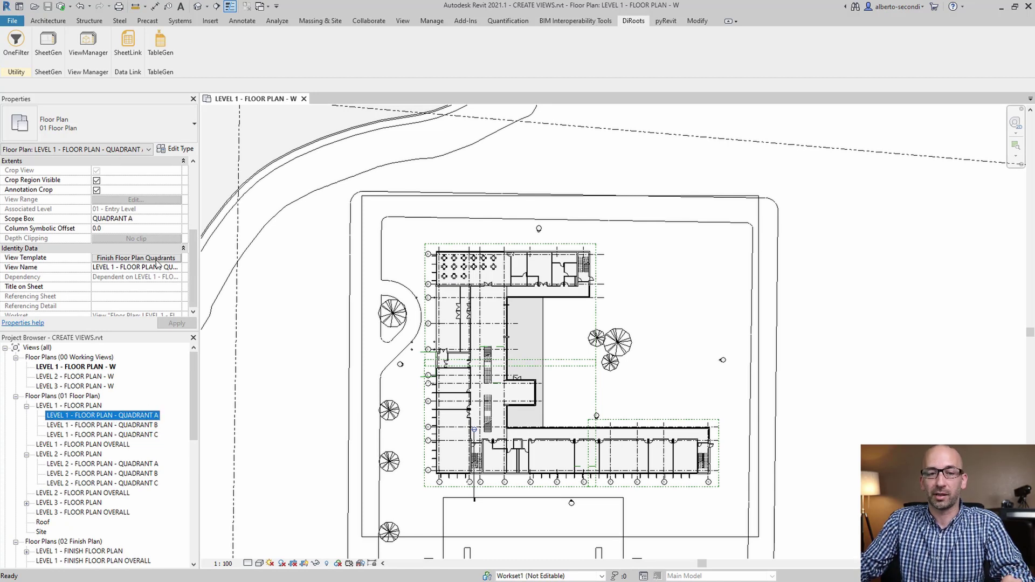
pyautogui.click(144, 219)
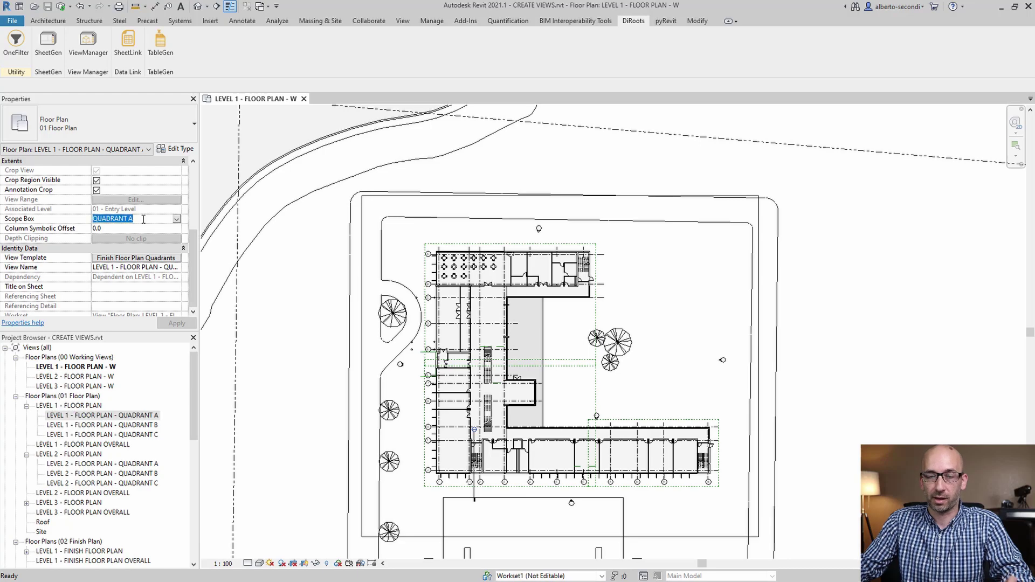